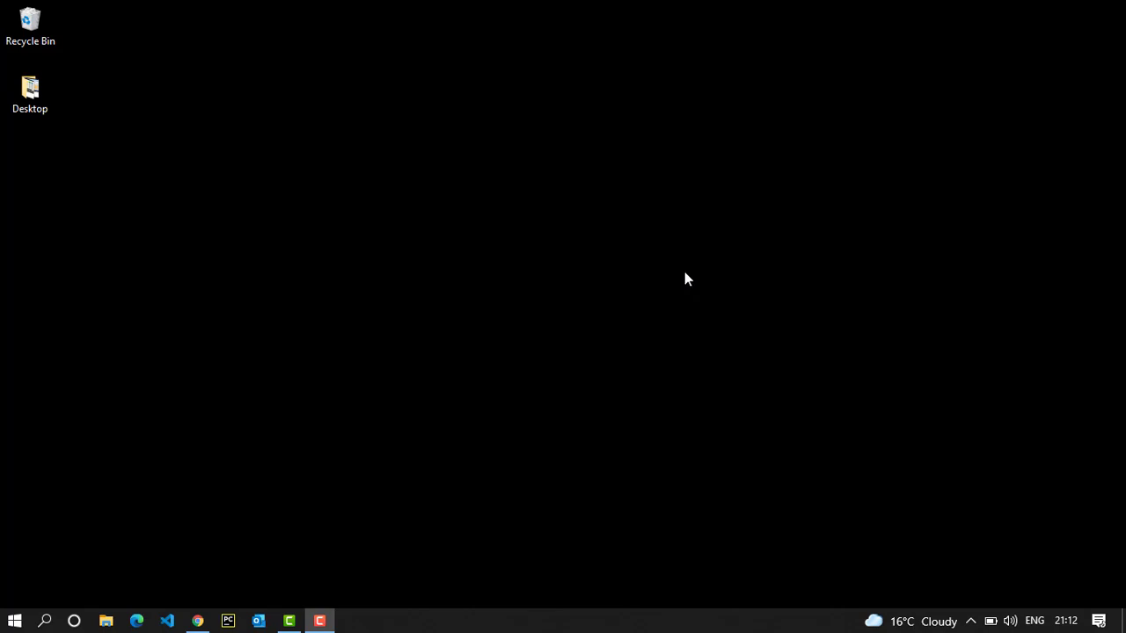
- Launch SQL Server Management Studio 18 and connect to the local Database Engine using Windows Authentication
click(15, 621)
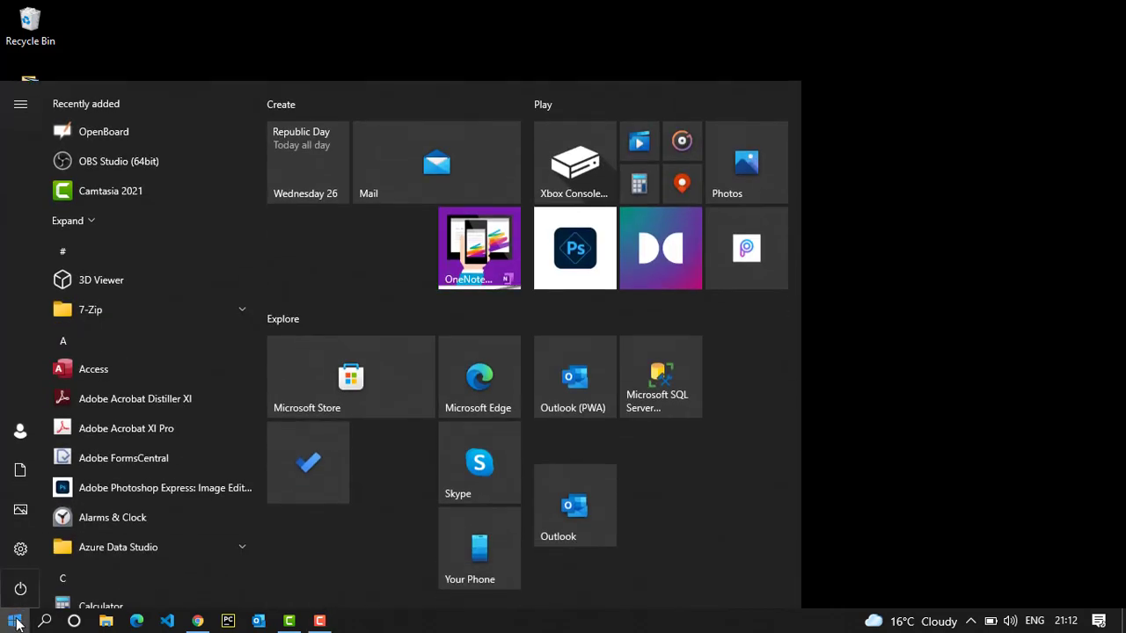
text(ssms)
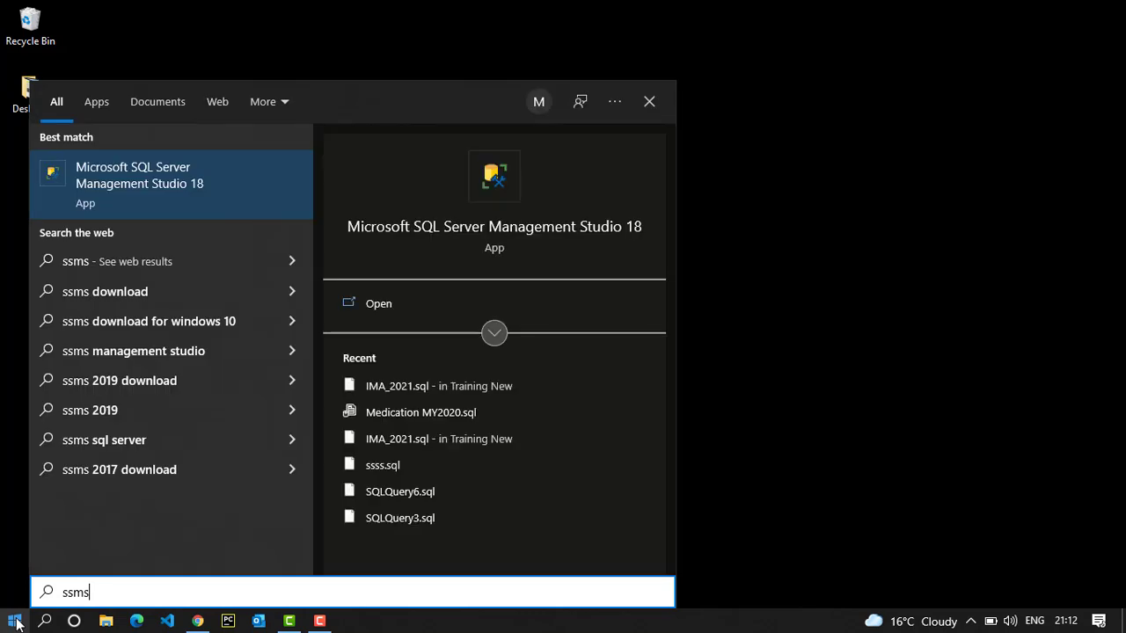
key(Return)
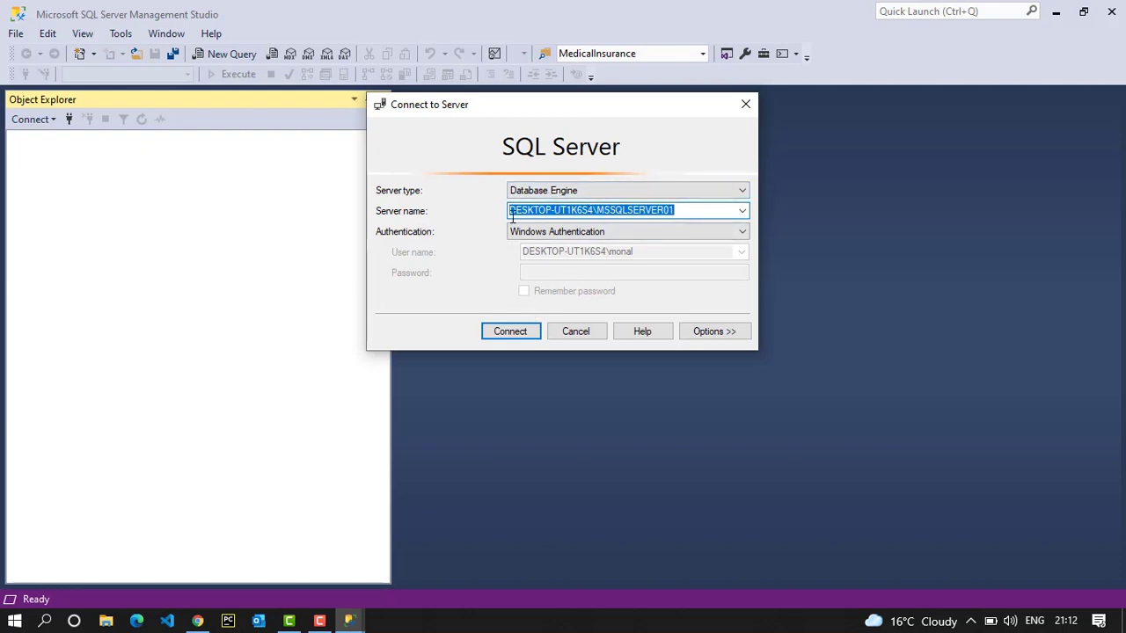
click(521, 331)
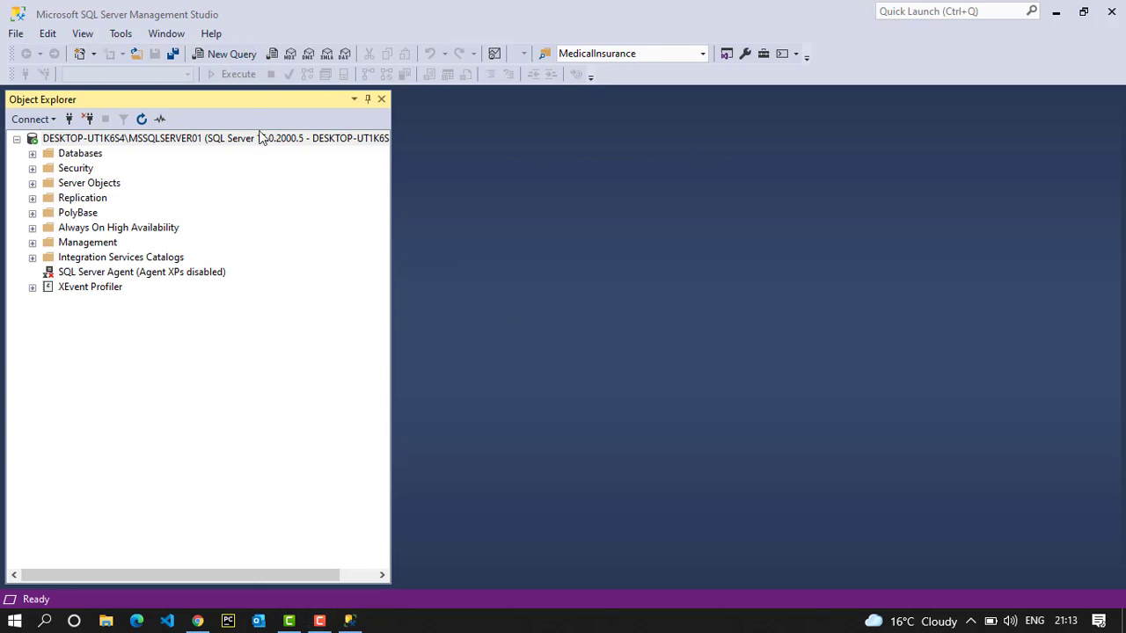
click(234, 55)
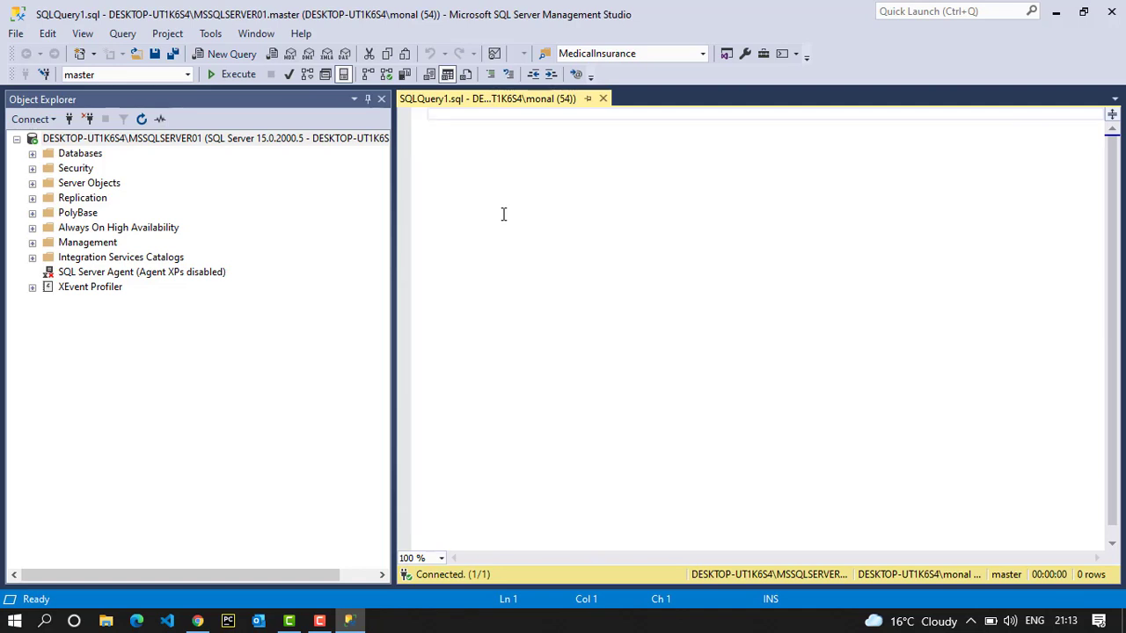
text(se)
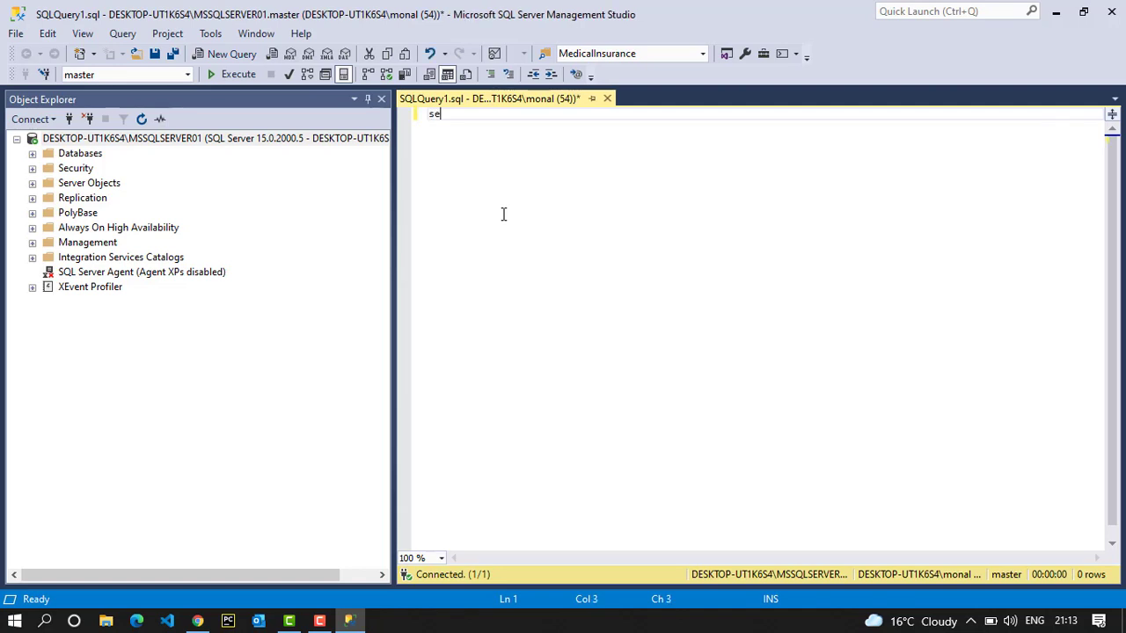
text(lect @@s)
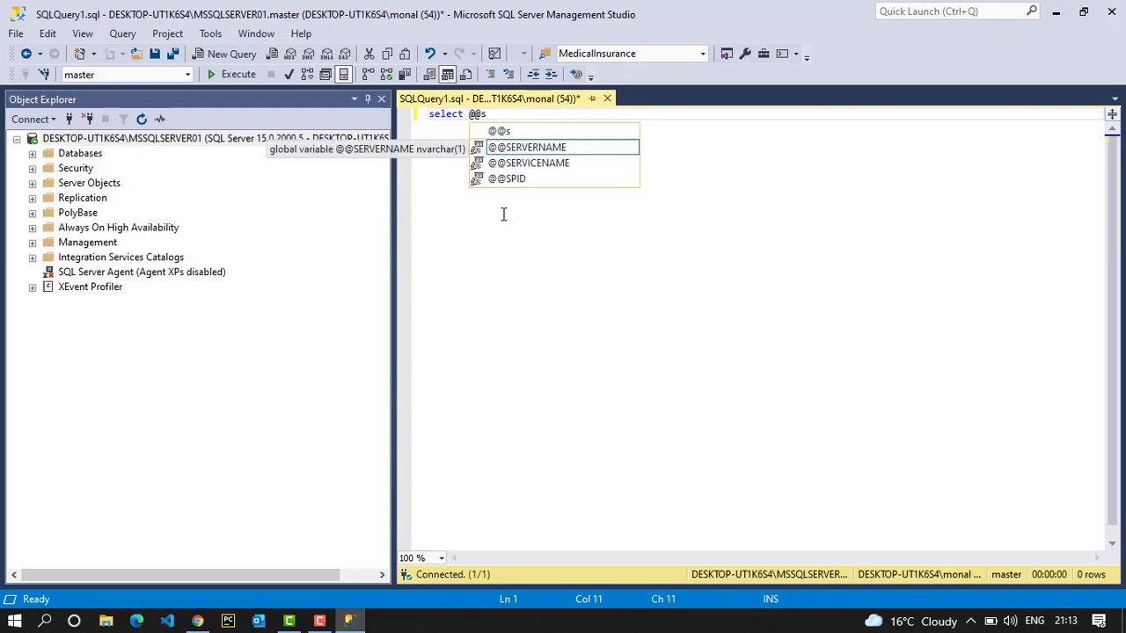
key(BackSpace)
text(ver)
key(Tab)
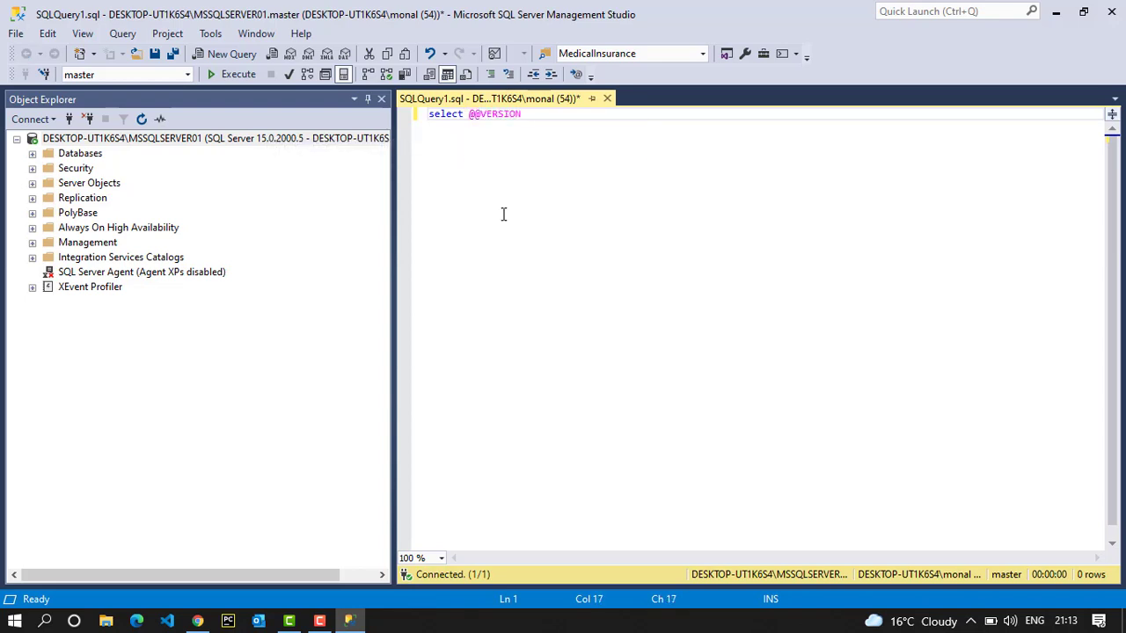
key(F5)
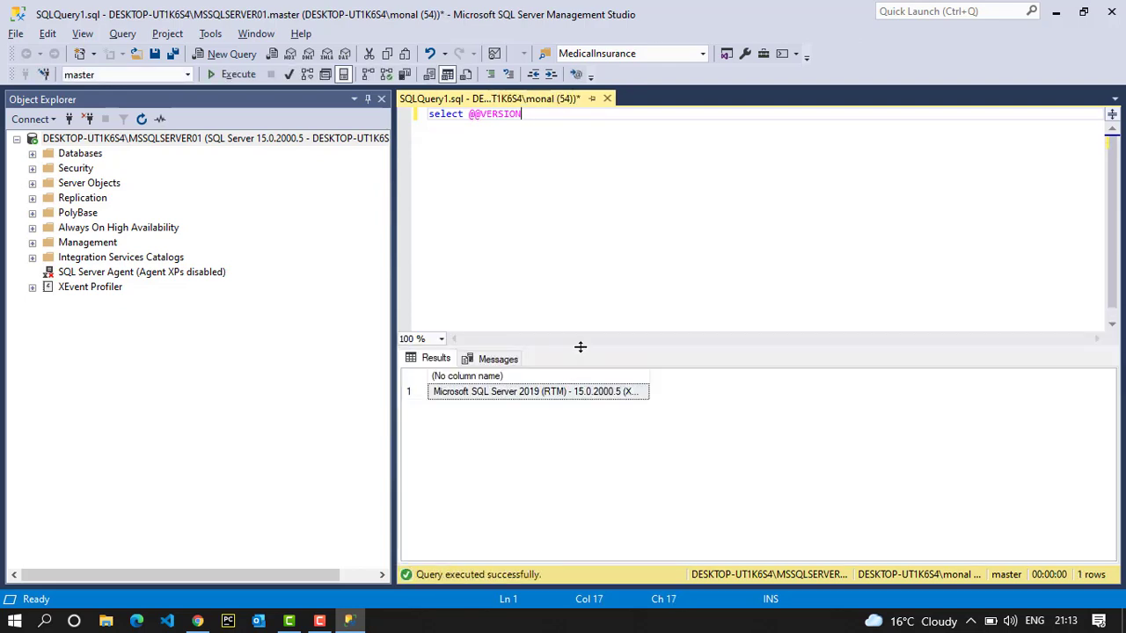
- Enlarge the results area, run the version query again and widen the result column to read the full version text
drag(581, 344, 590, 279)
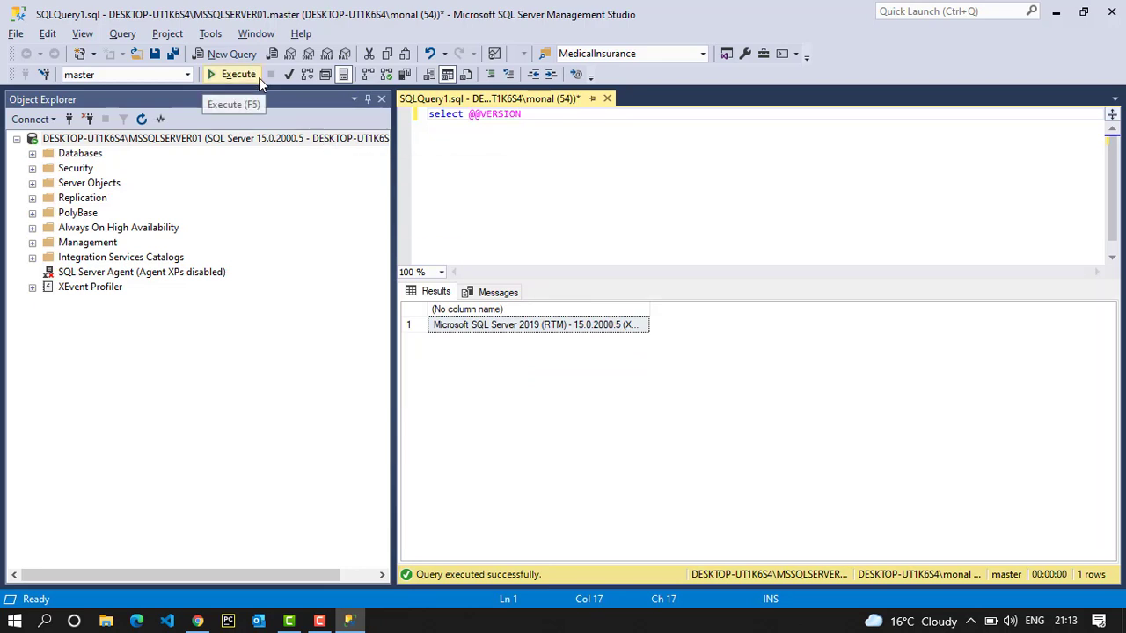
click(259, 77)
drag(652, 310, 964, 284)
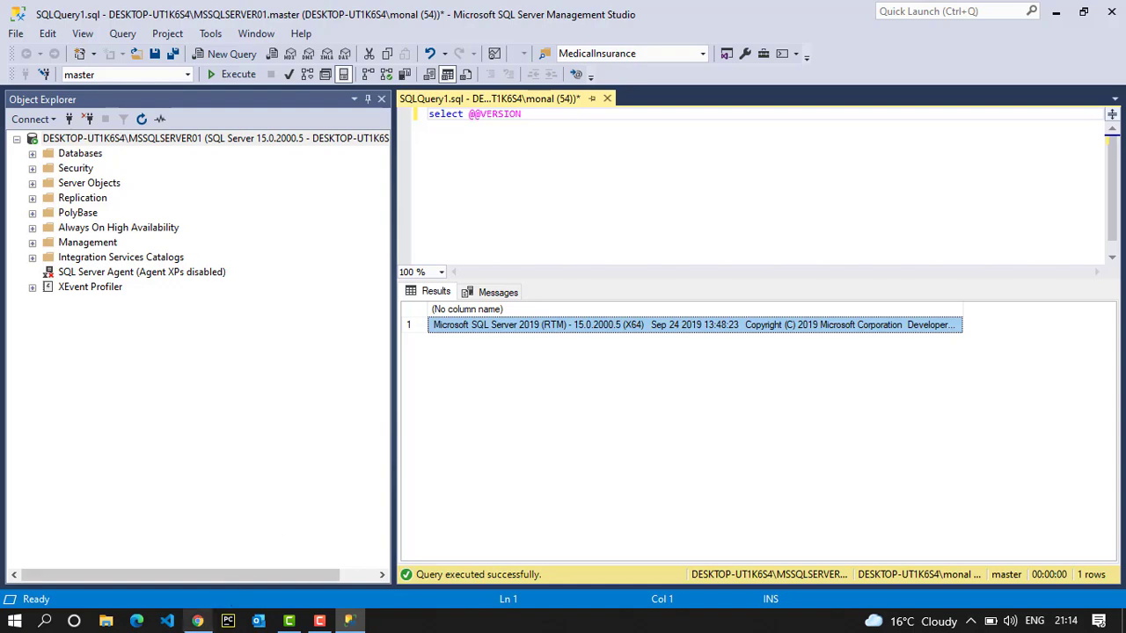
- Switch to Chrome and search the web for "sample database adventureworks"
click(197, 621)
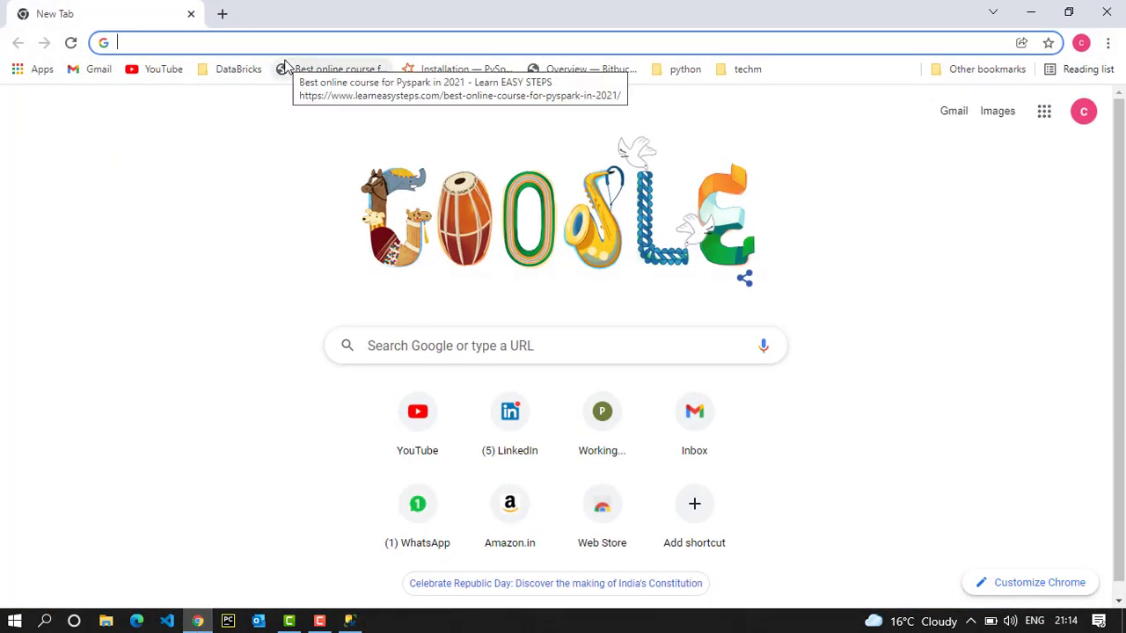
text(sampl)
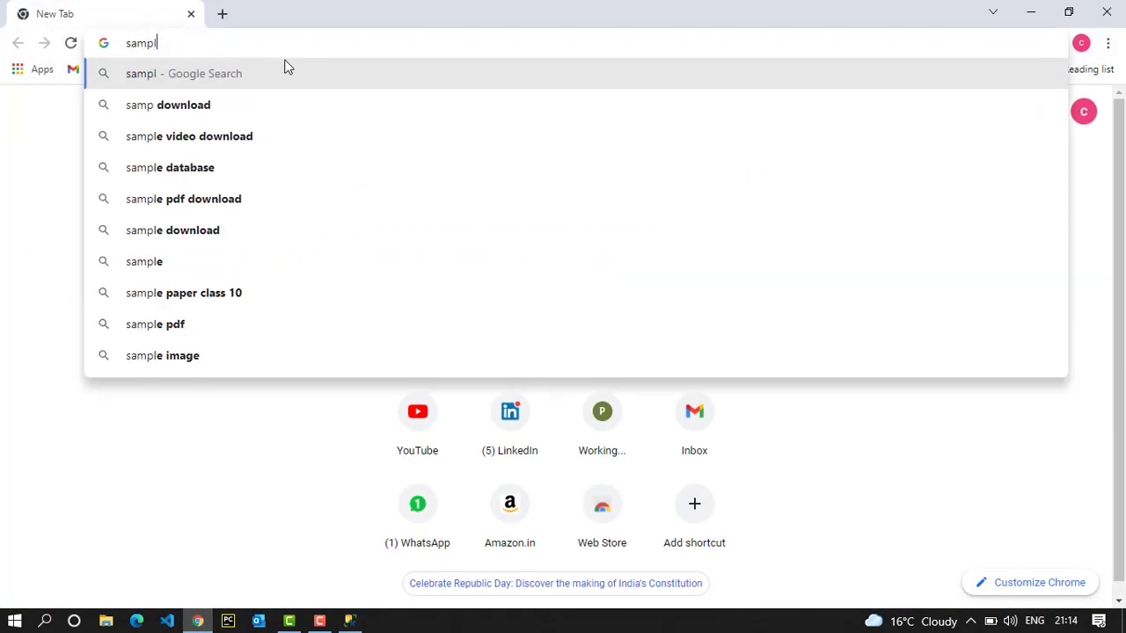
text(e database)
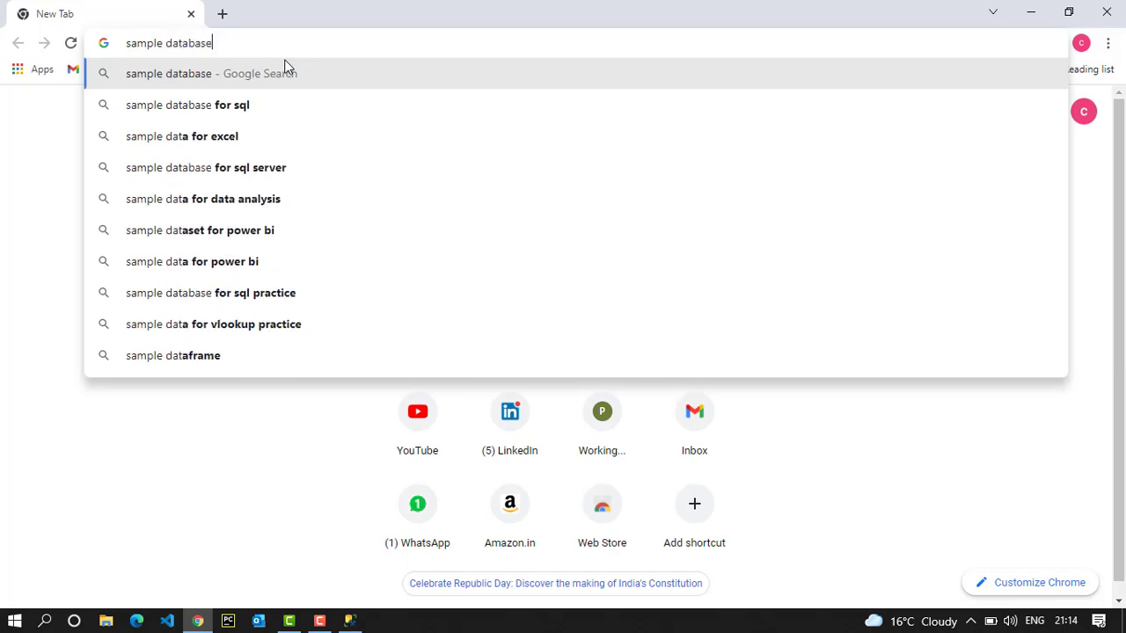
key(BackSpace)
text(e adv)
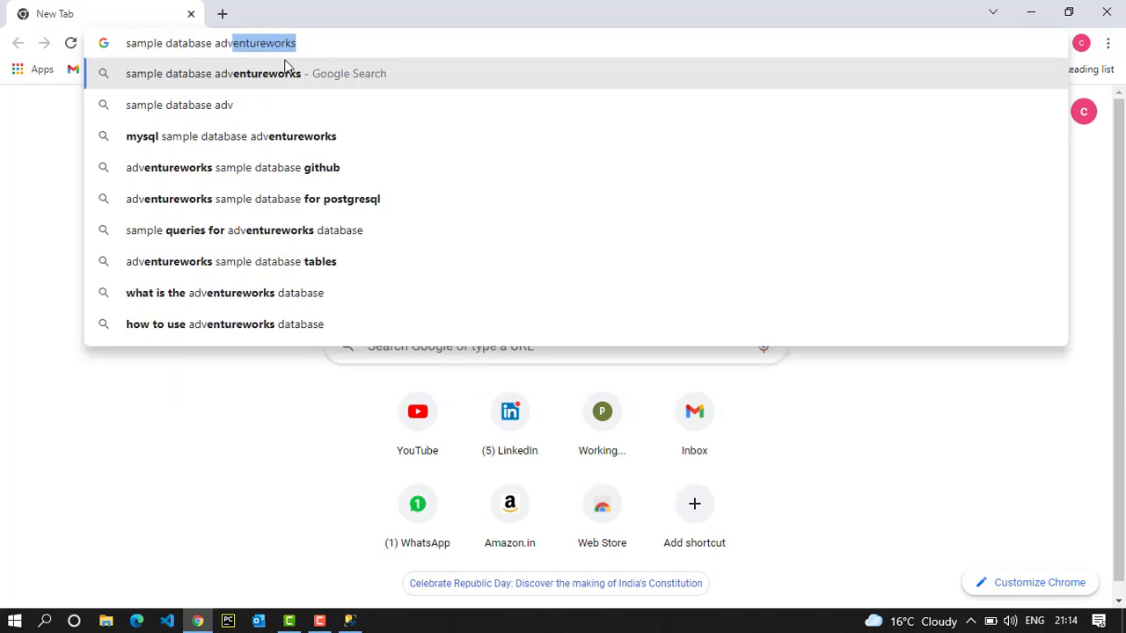
key(Return)
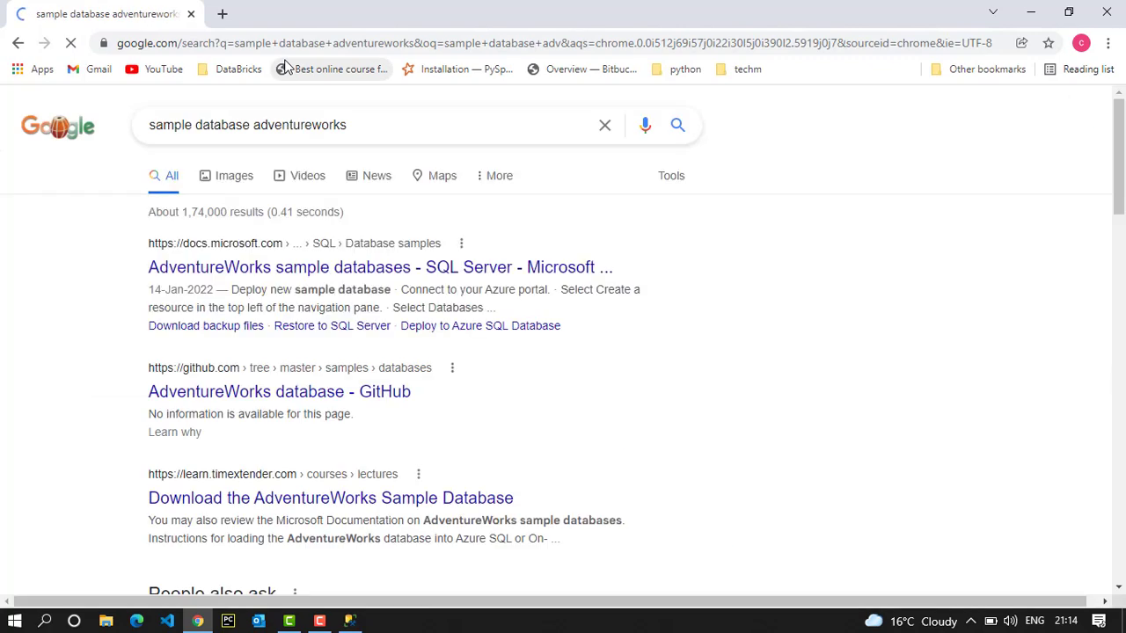
- Open the Microsoft article on AdventureWorks sample databases and download the OLTP backup AdventureWorks2019.bak
click(285, 269)
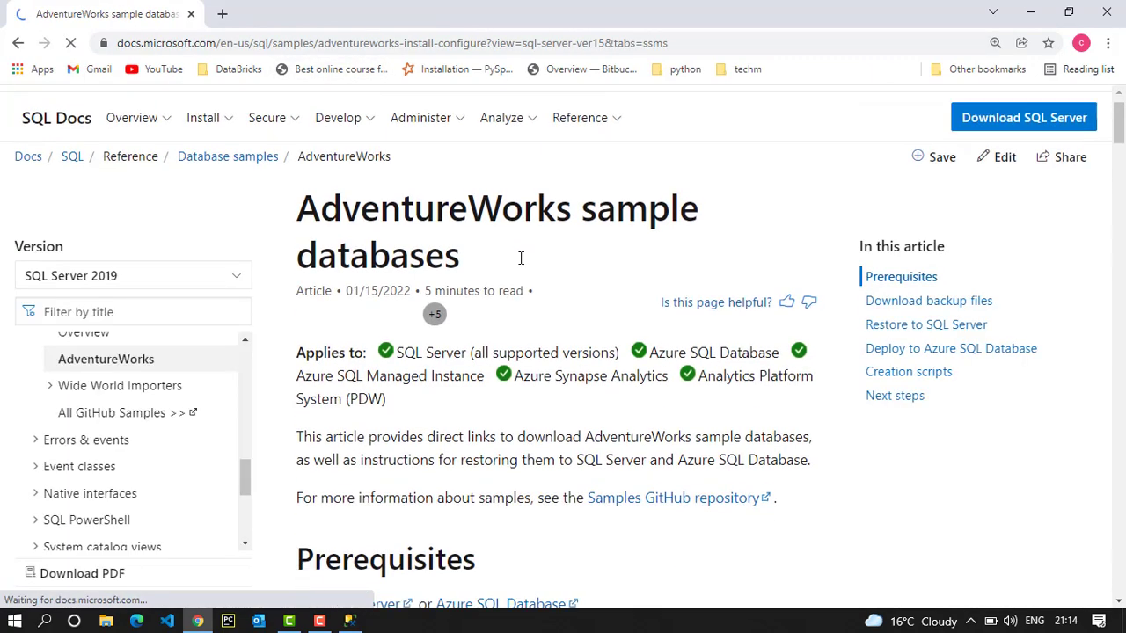
scroll(520, 264, down, 3)
scroll(519, 264, down, 2)
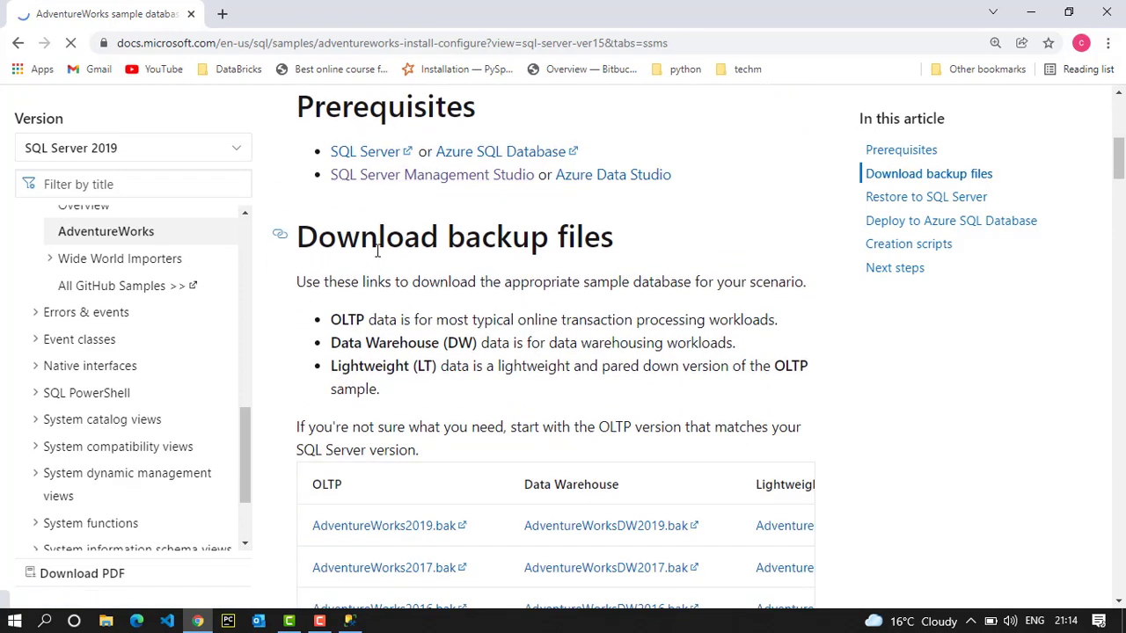
scroll(542, 253, down, 3)
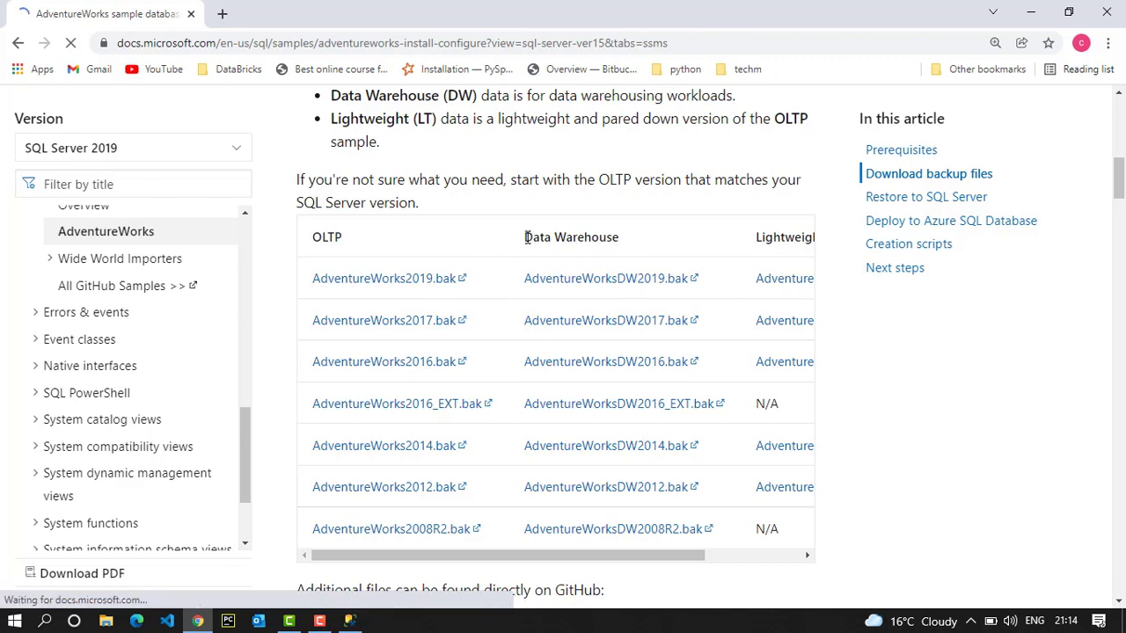
drag(526, 238, 626, 244)
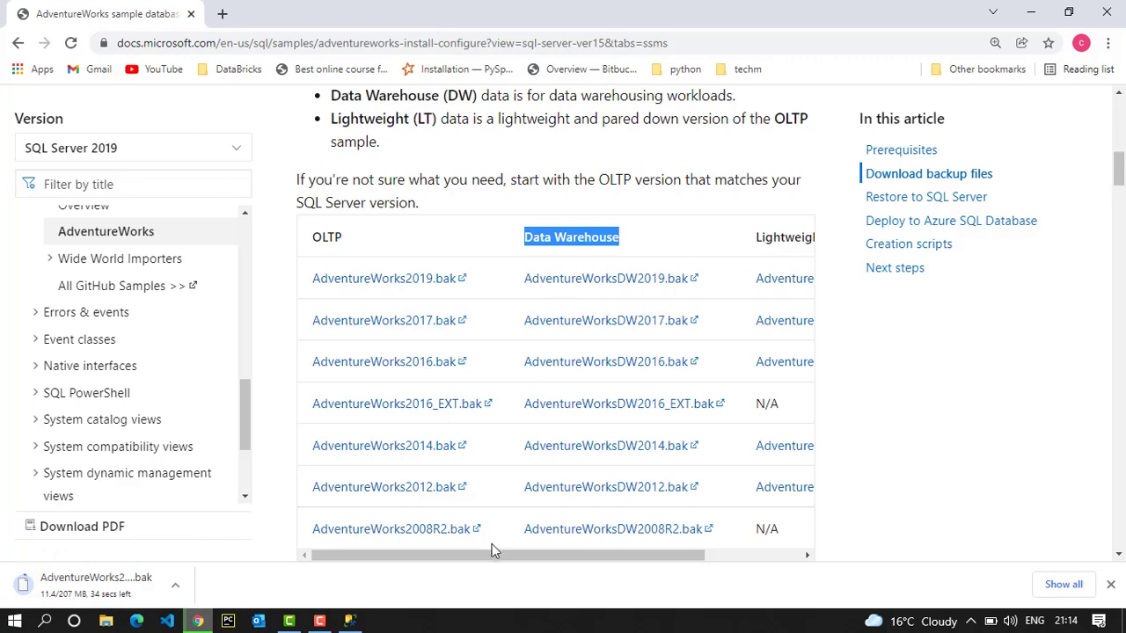
drag(498, 556, 606, 556)
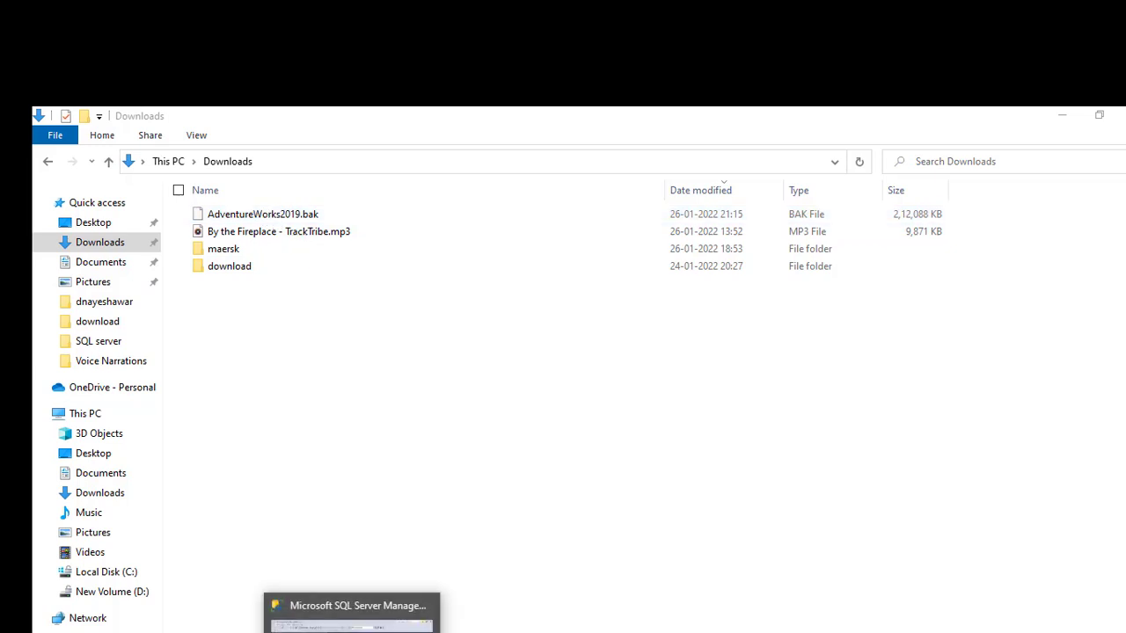
- Switch to SQL Server Management Studio, expand the Databases folder and start Restore Database on it
click(352, 615)
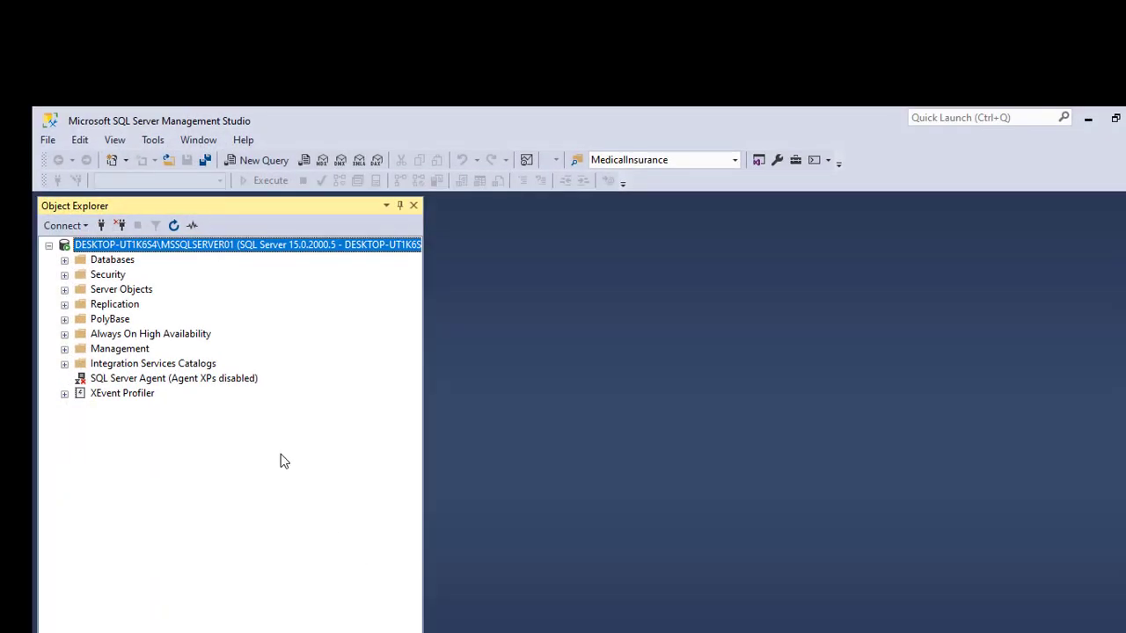
click(65, 259)
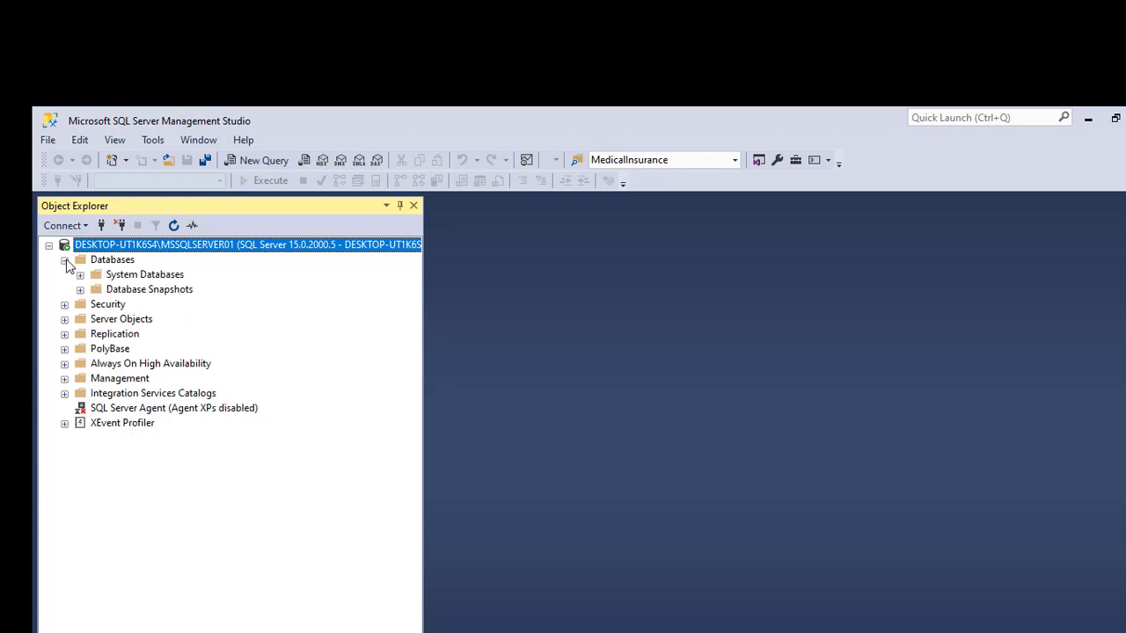
click(119, 262)
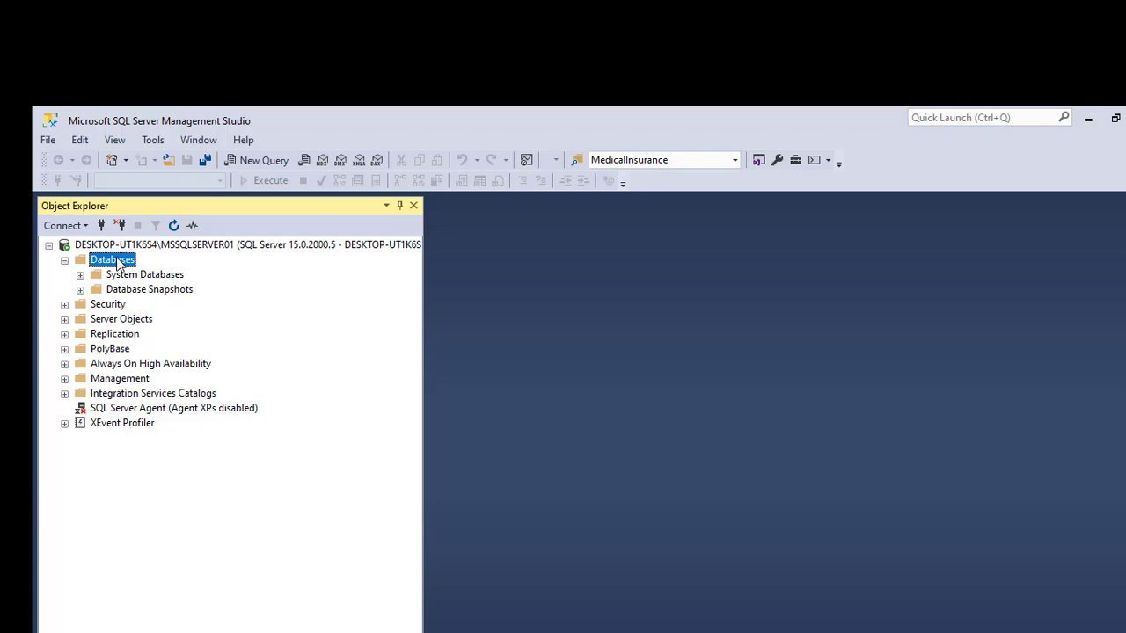
right_click(118, 262)
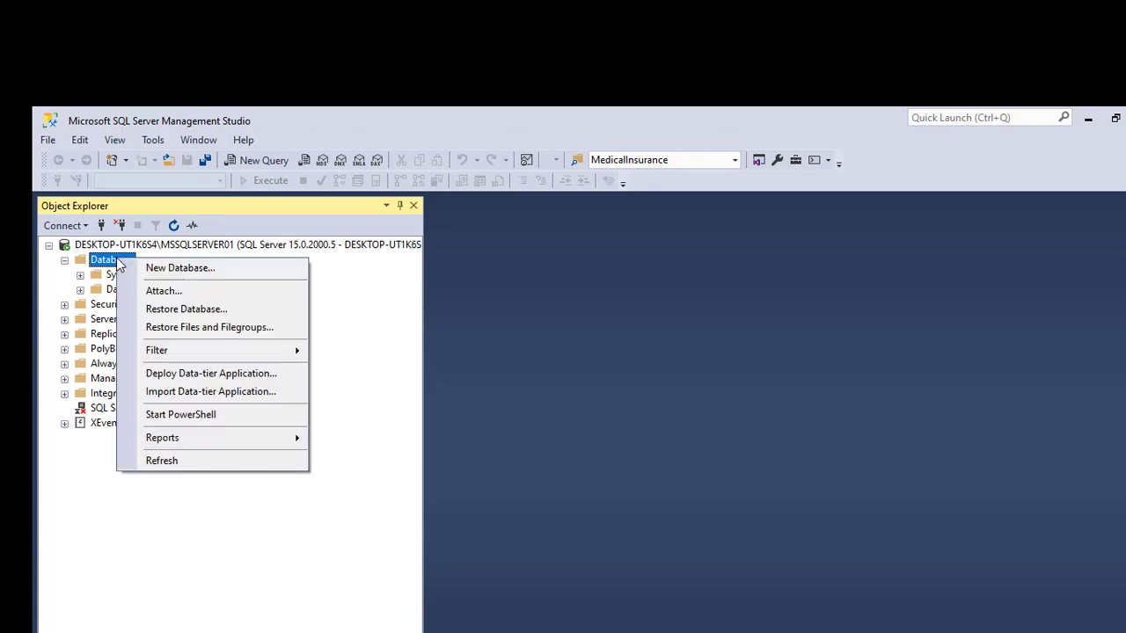
click(174, 309)
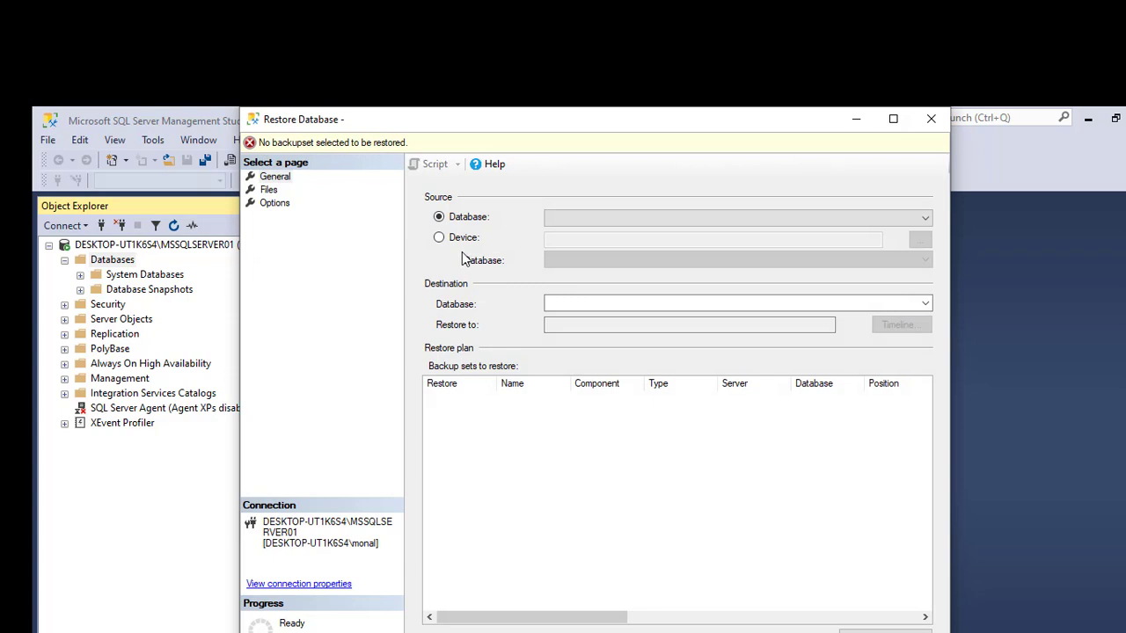
- Set the restore source to Device and start adding a backup file as its backup media
click(440, 237)
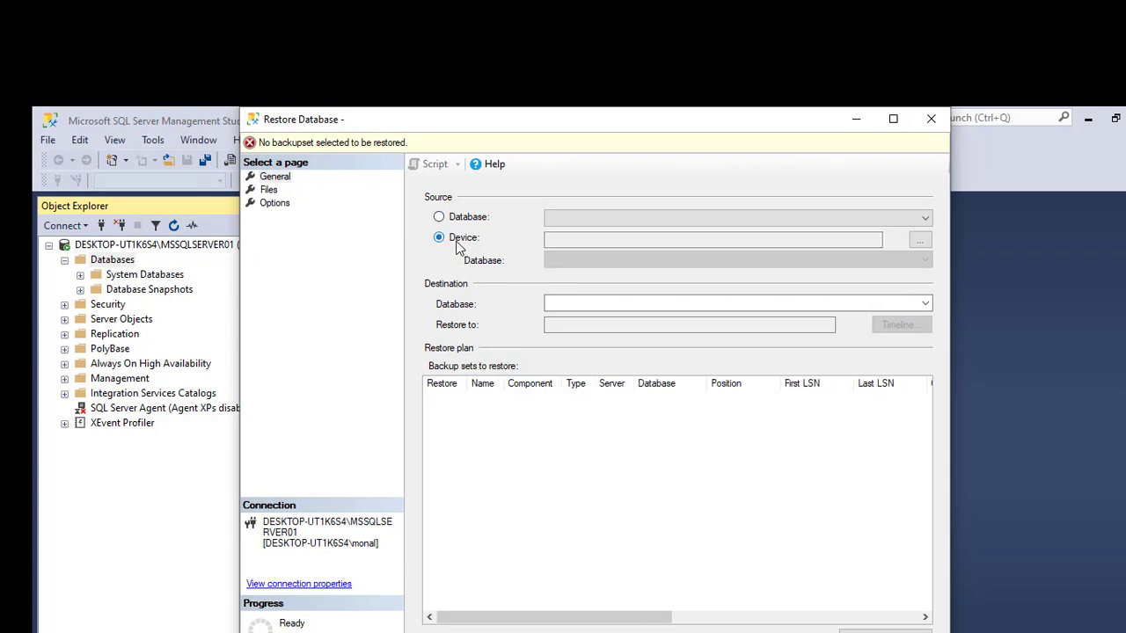
click(457, 220)
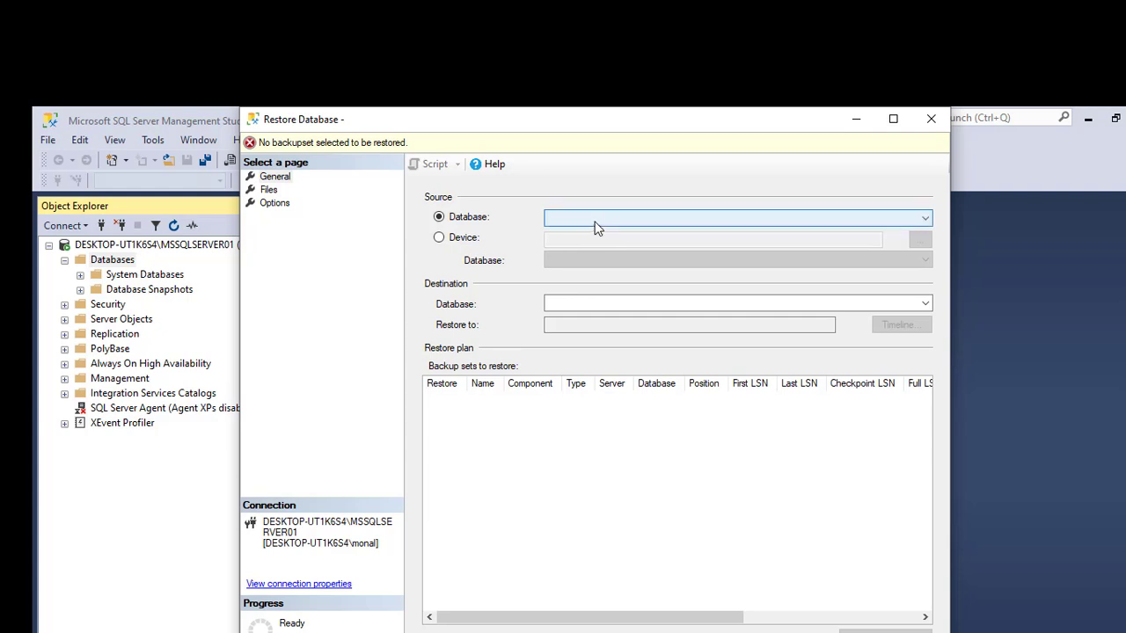
click(595, 222)
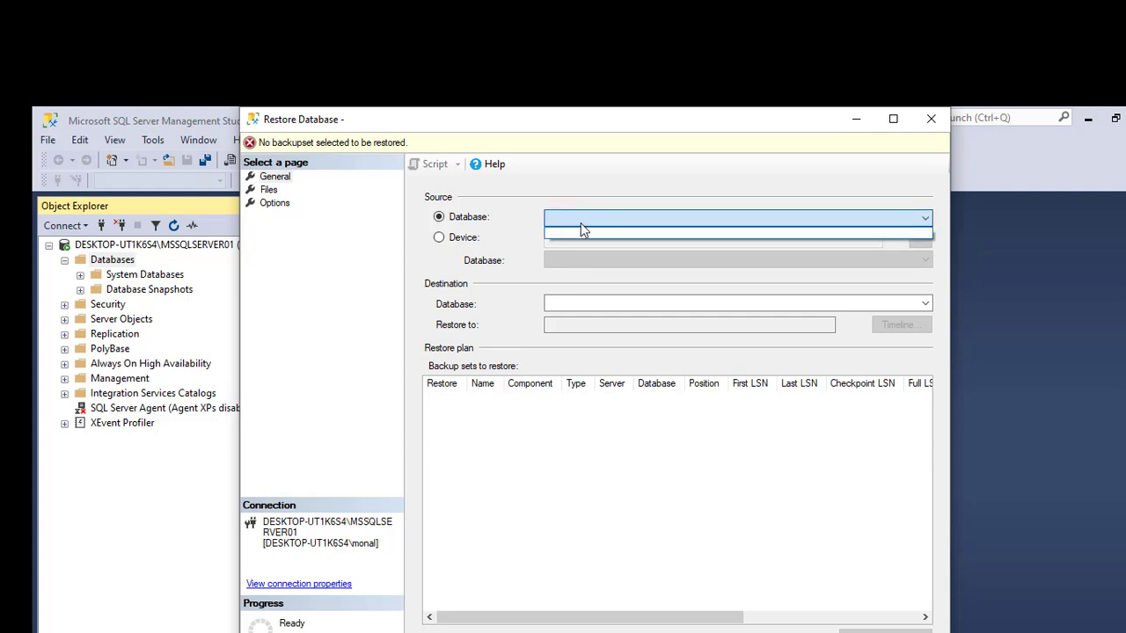
click(462, 242)
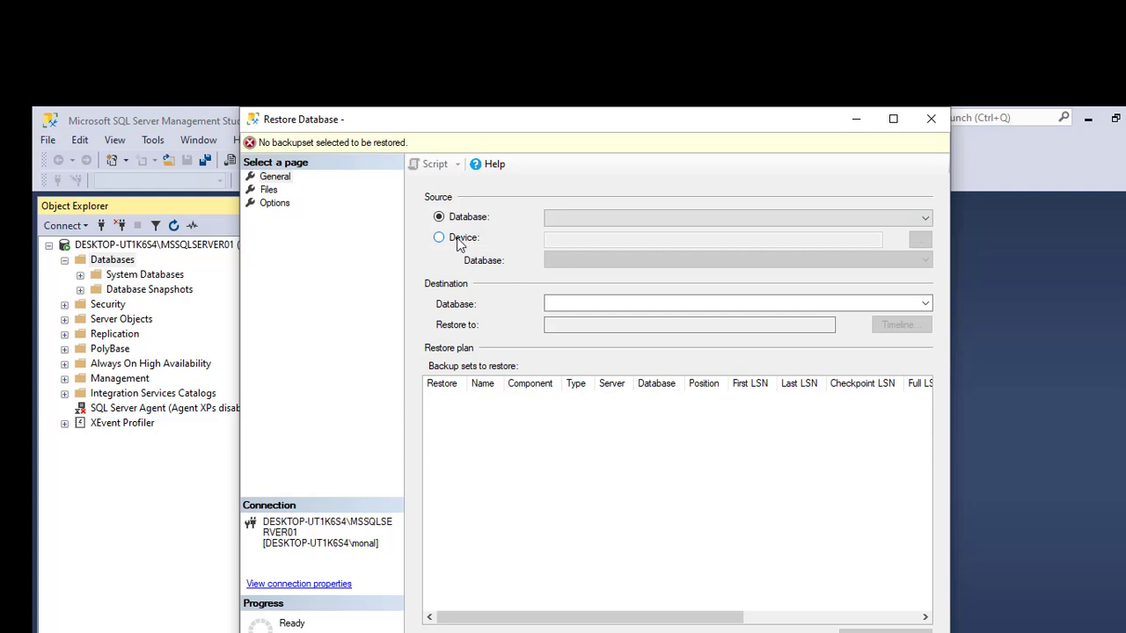
click(457, 245)
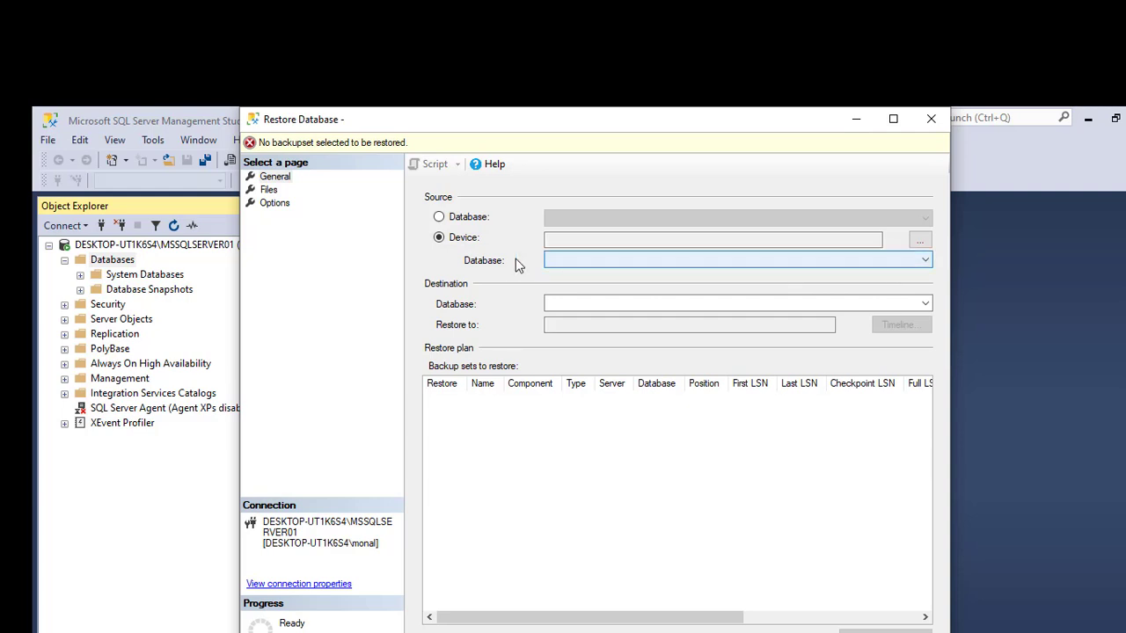
click(918, 246)
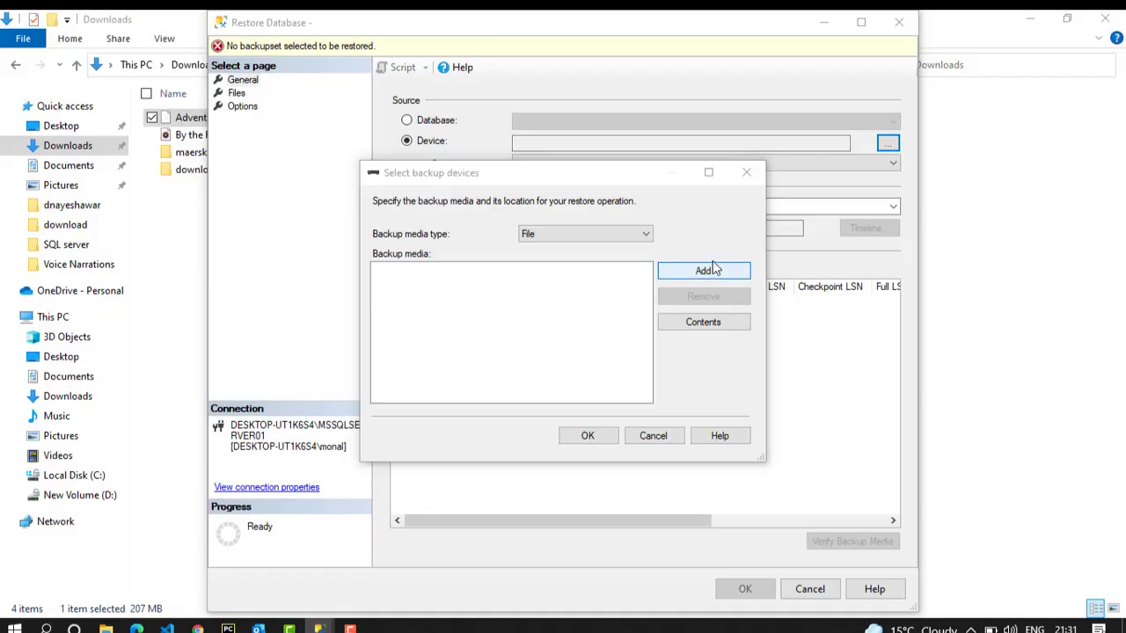
click(736, 367)
- Copy the backup file location path and open that MSSQL Backup folder in File Explorer
click(588, 160)
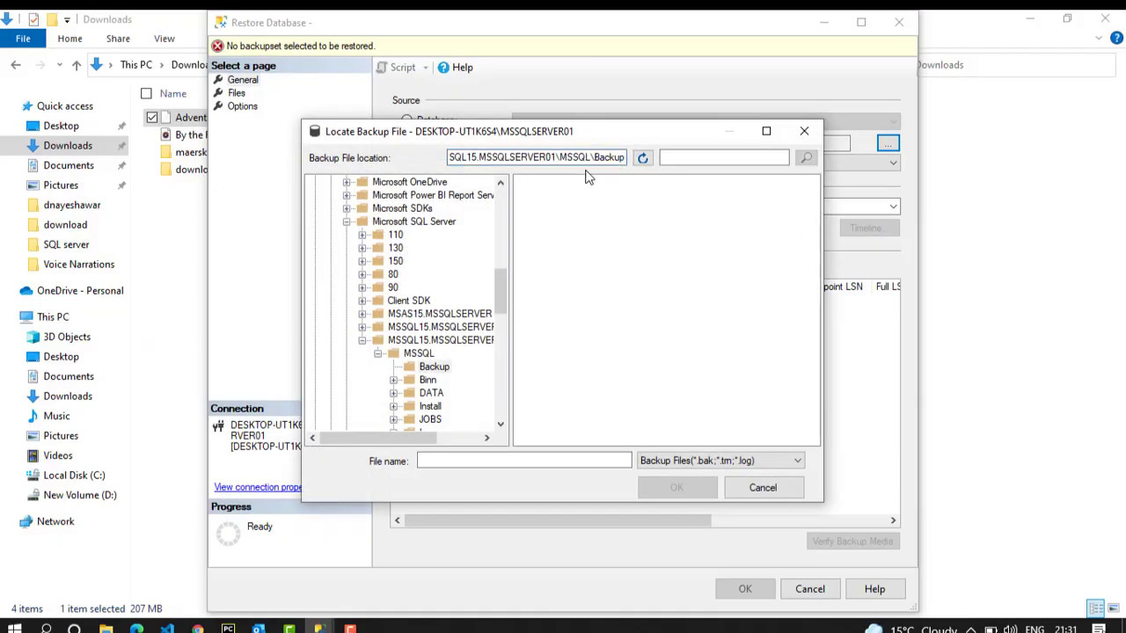
double_click(587, 159)
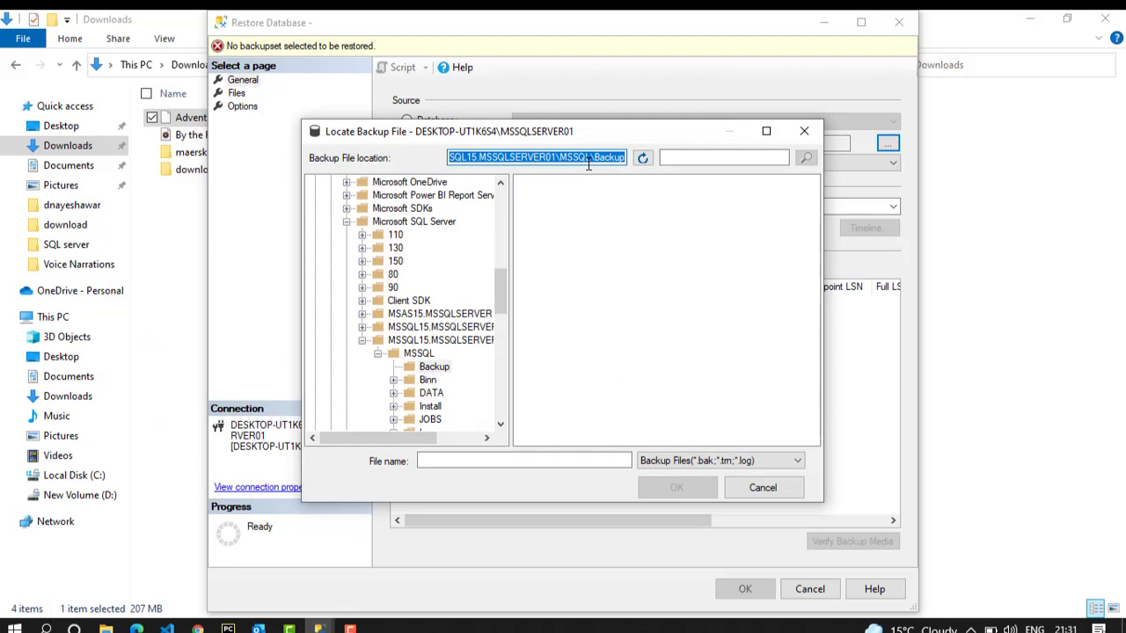
key(ctrl+c)
key(super+r)
key(ctrl+v)
key(Return)
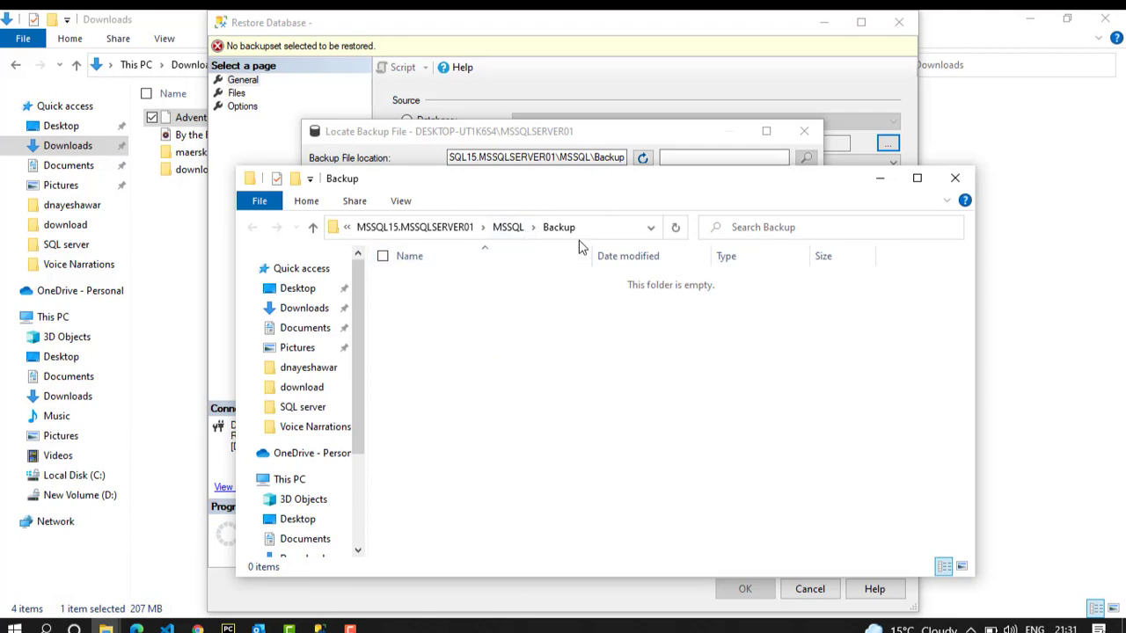
- Switch to the File Explorer window showing the Downloads folder
click(106, 626)
click(87, 572)
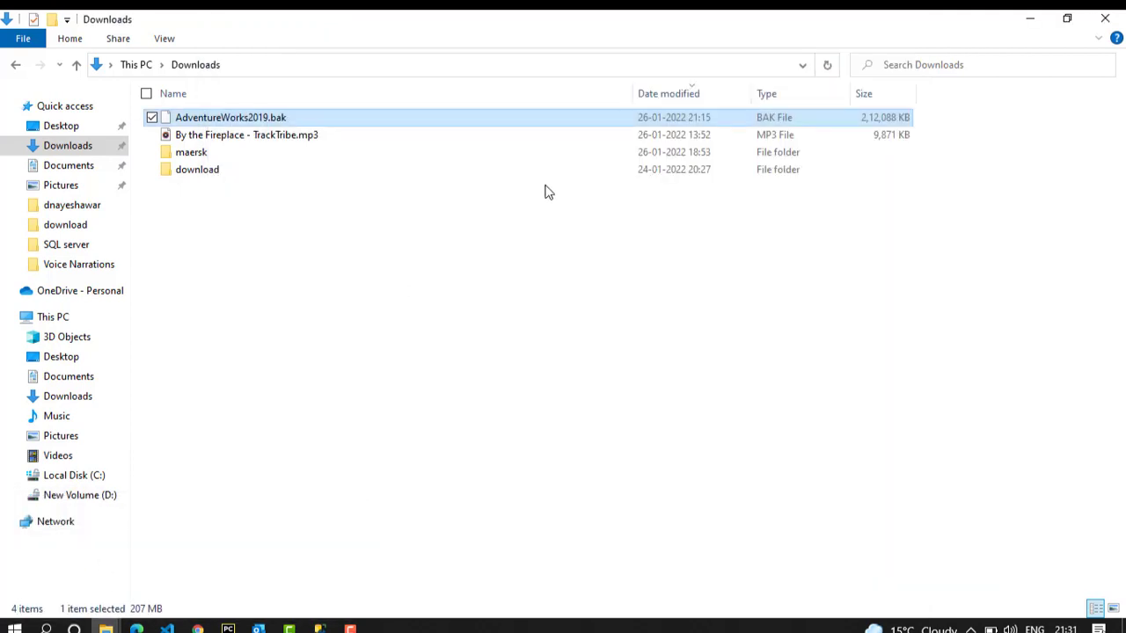
click(313, 67)
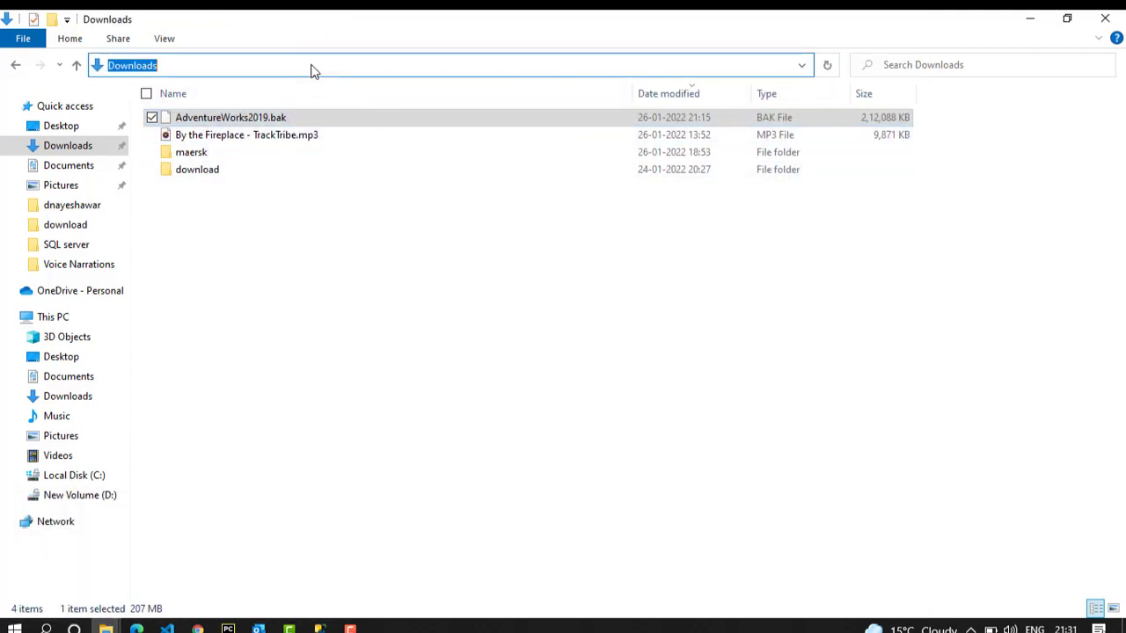
click(312, 65)
text(\)
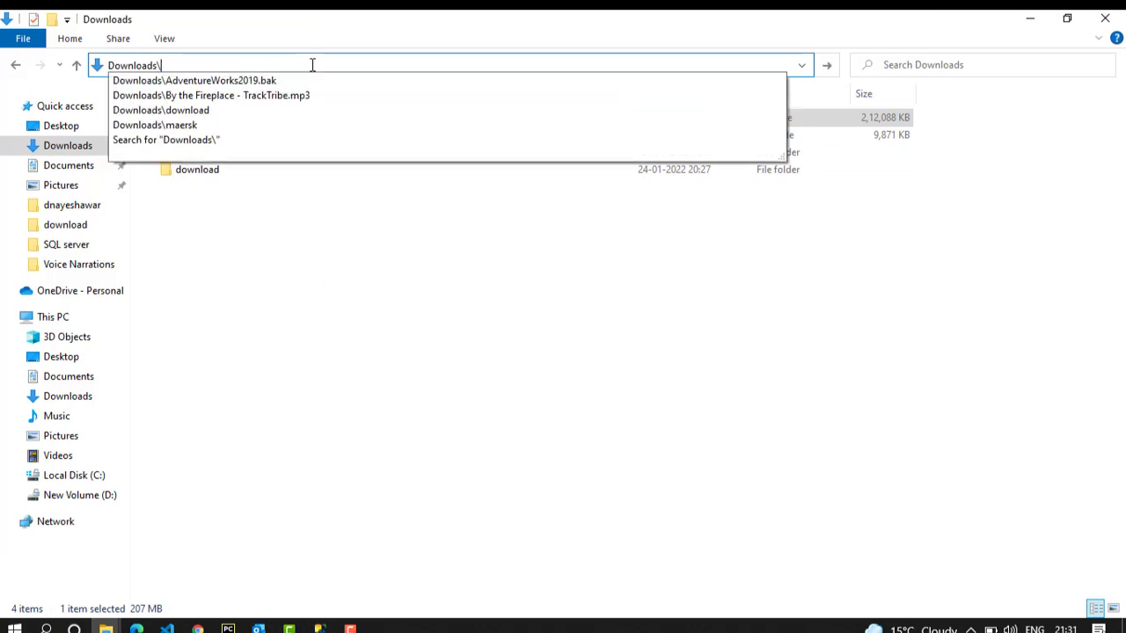
key(Down)
key(ctrl+a)
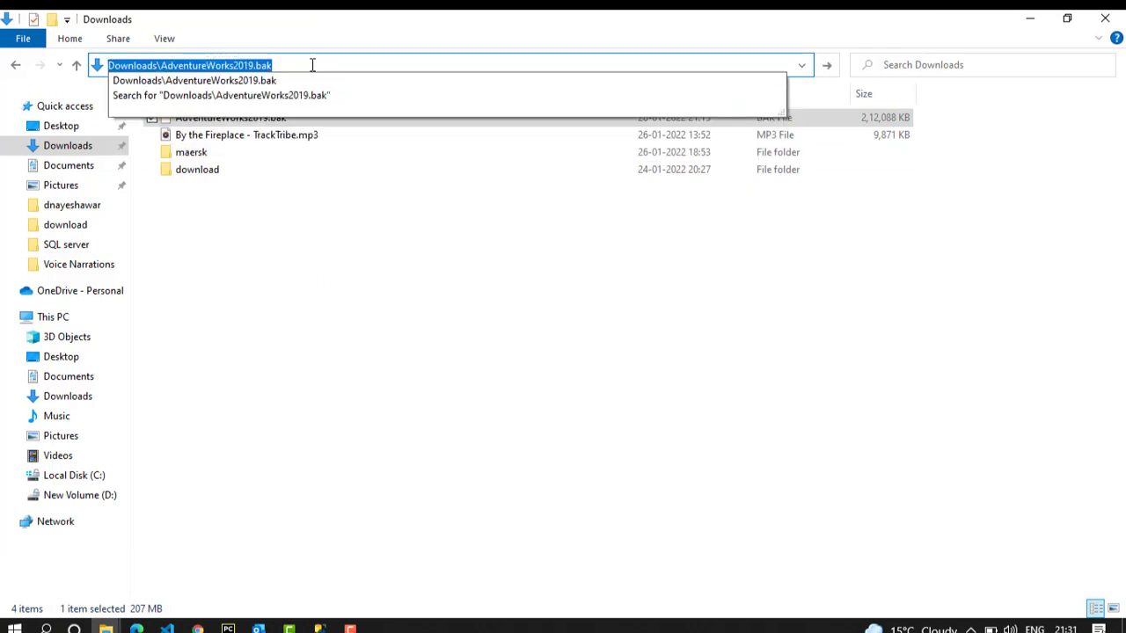
key(BackSpace)
click(264, 123)
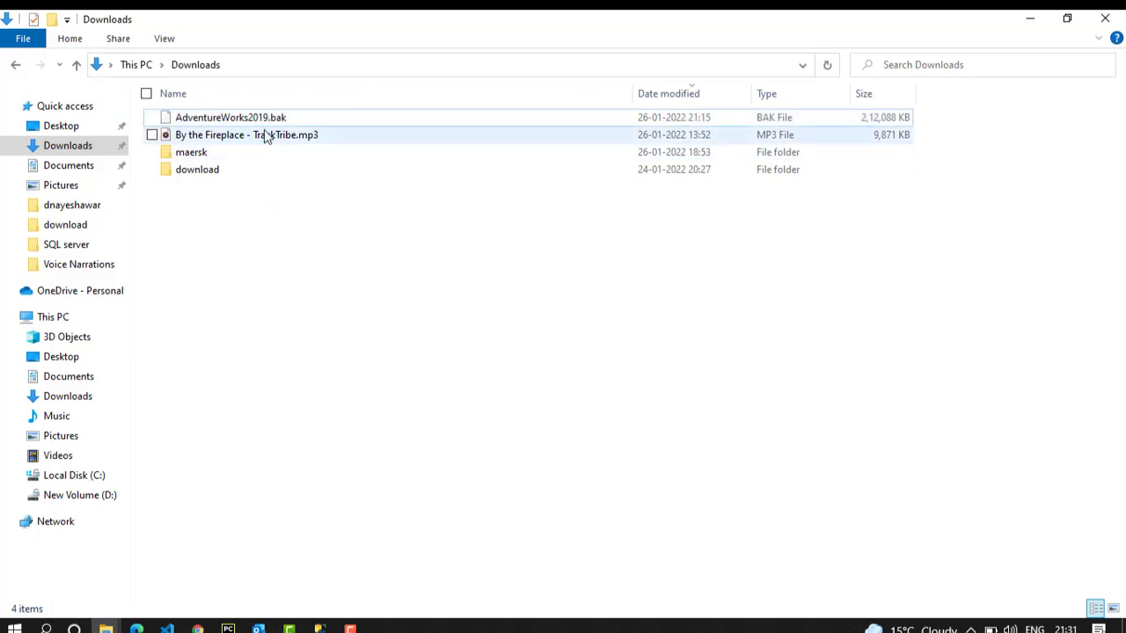
- Open the properties of AdventureWorks2019.bak, copy its folder location and close the properties
right_click(264, 125)
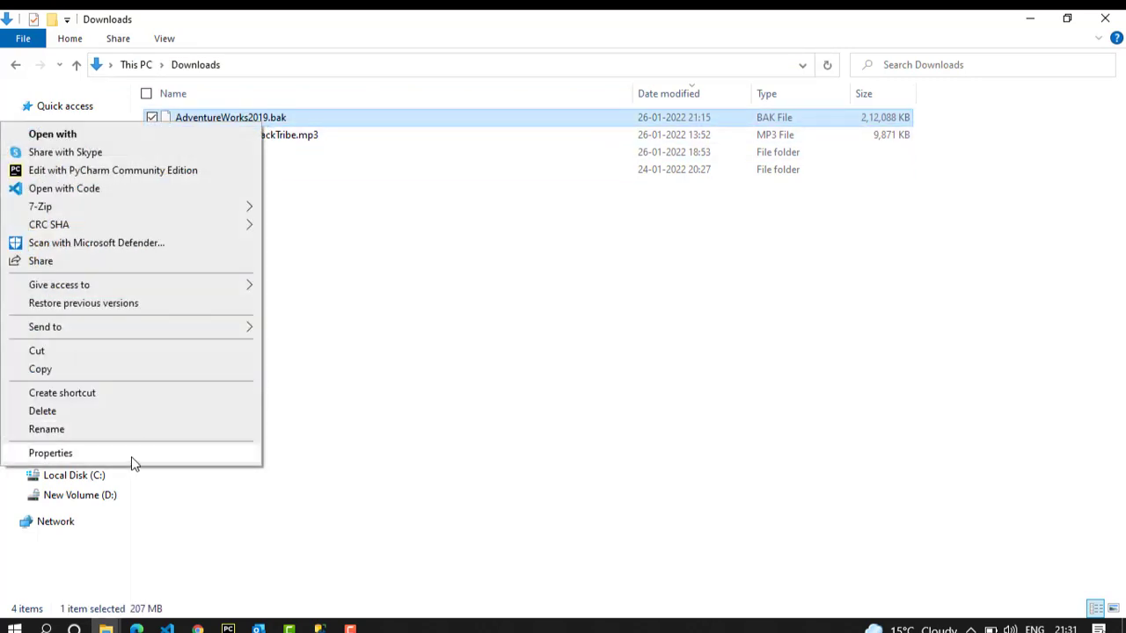
click(131, 454)
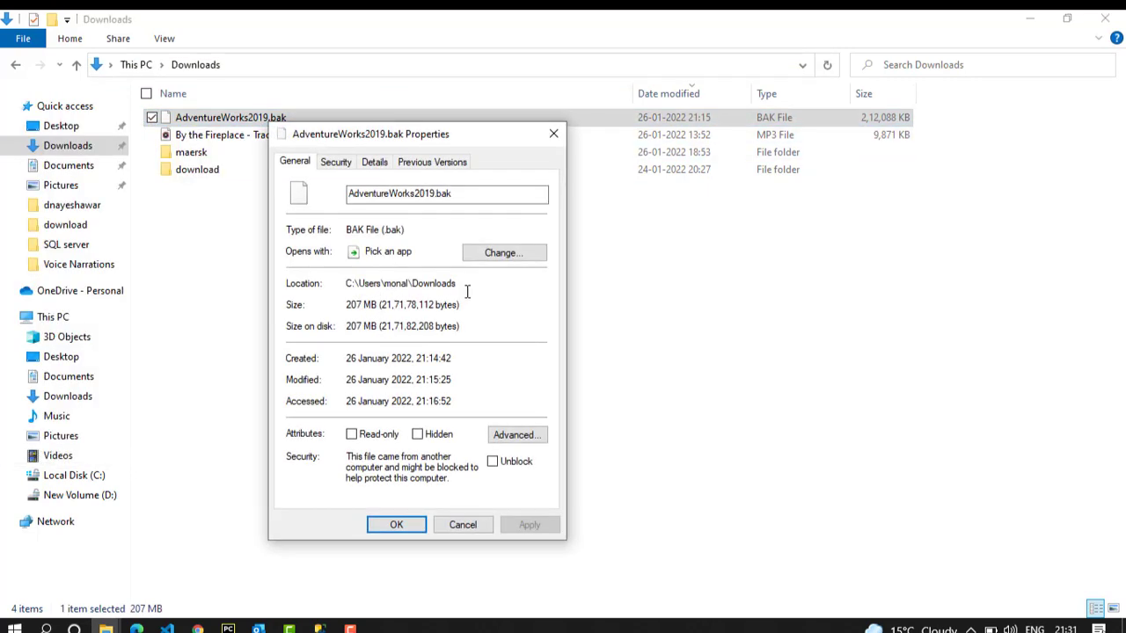
drag(467, 291, 347, 279)
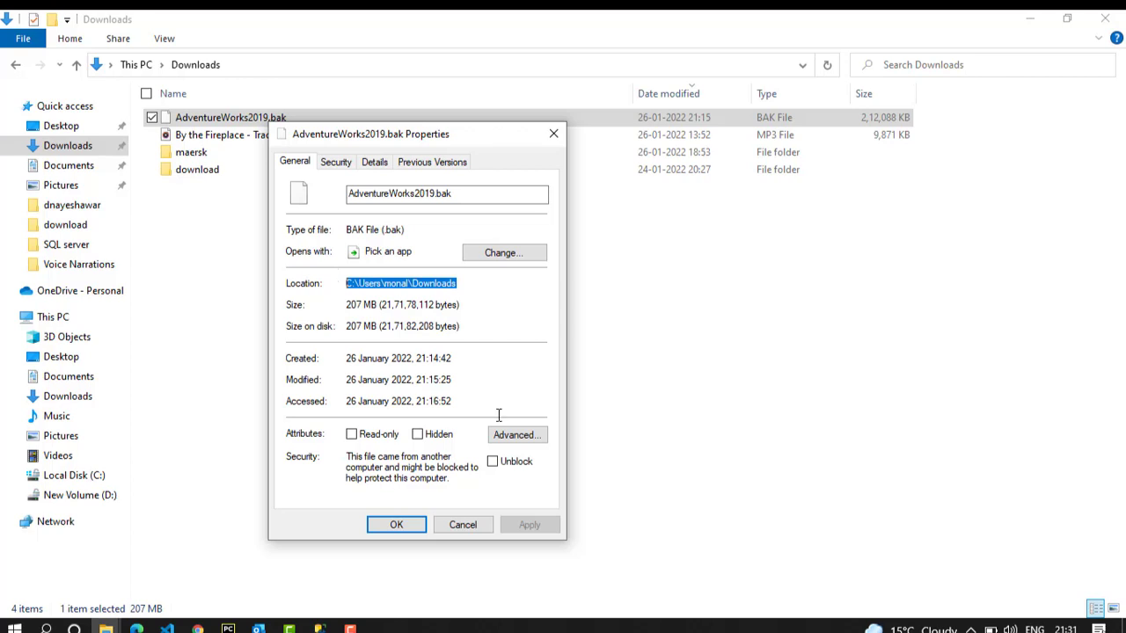
click(403, 526)
- Build the full path to AdventureWorks2019.bak in the Downloads window's address by extending the copied location, and cut it for reuse
click(341, 67)
key(ctrl+v)
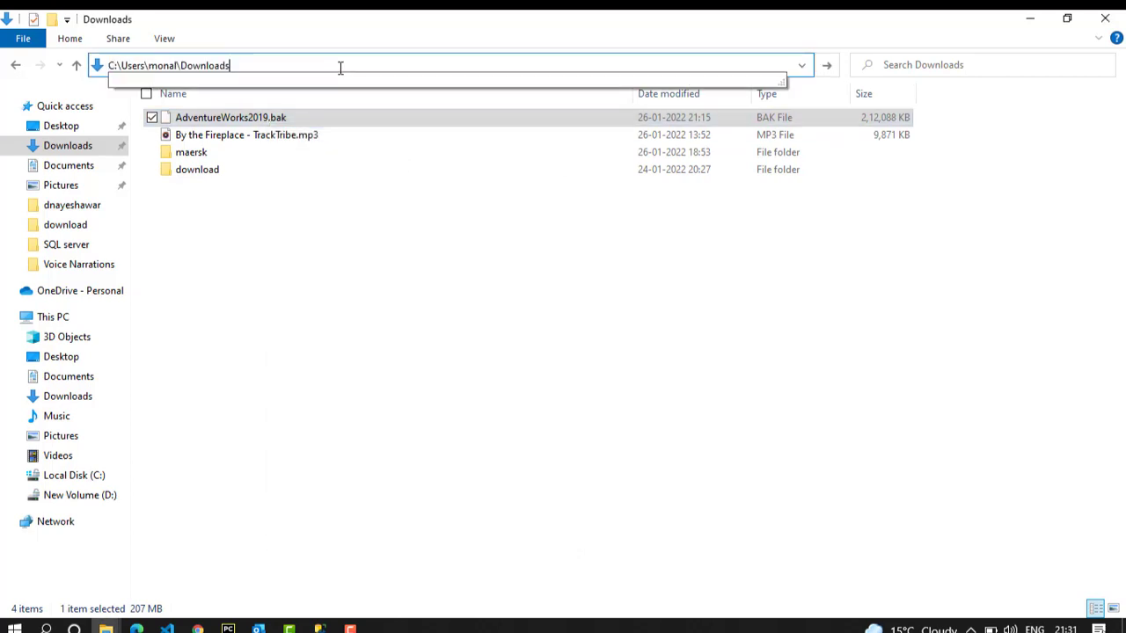
text(\)
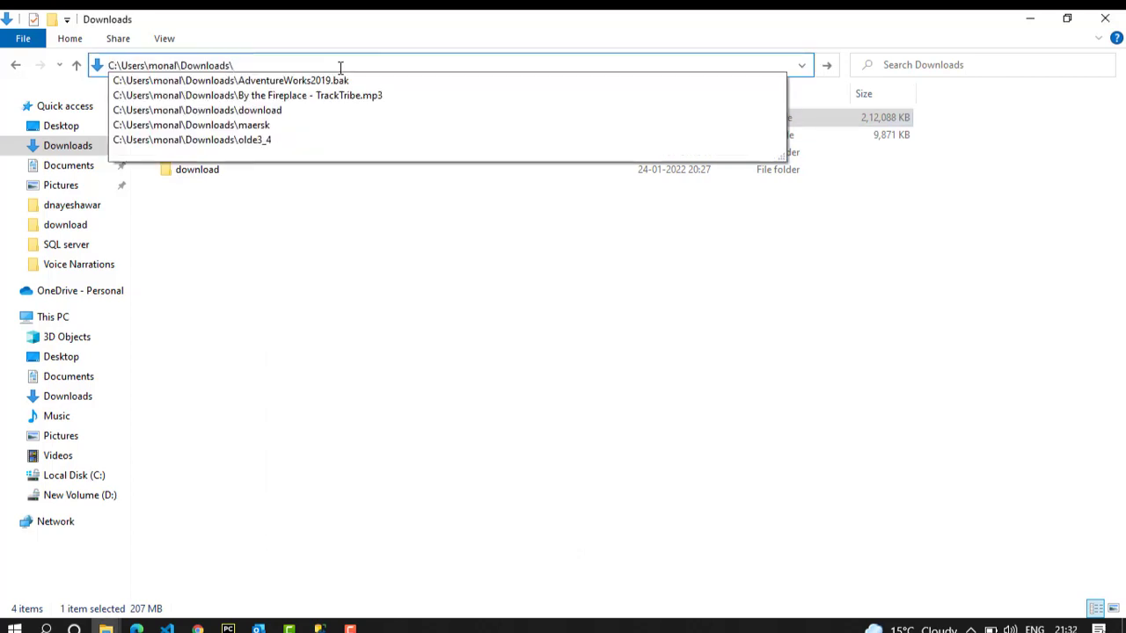
key(Down)
key(ctrl+a)
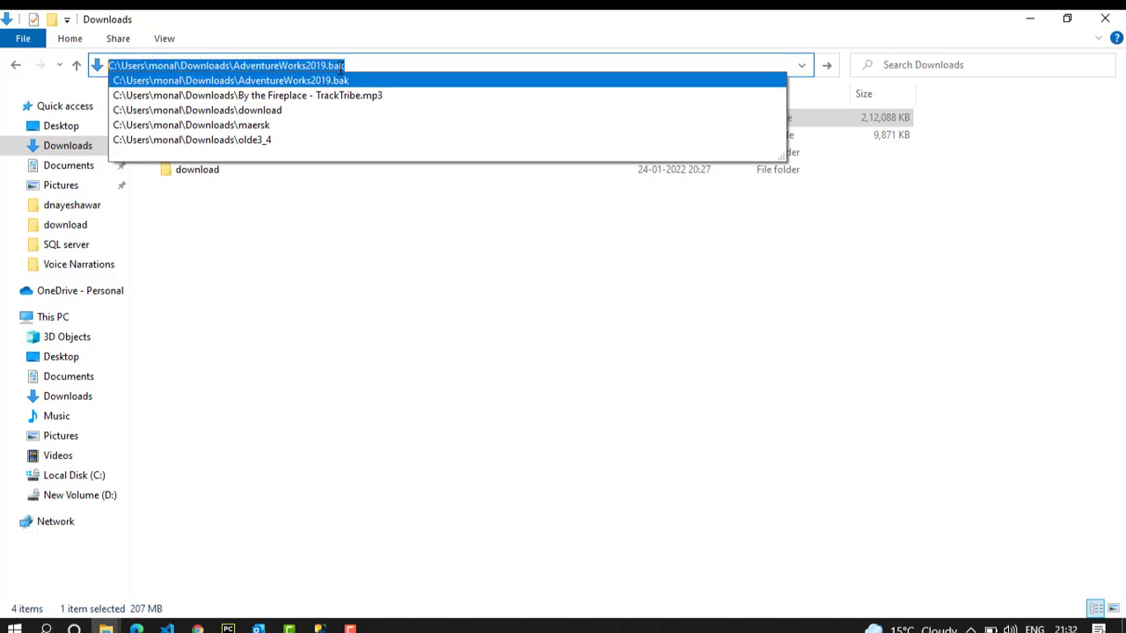
key(ctrl+x)
click(339, 433)
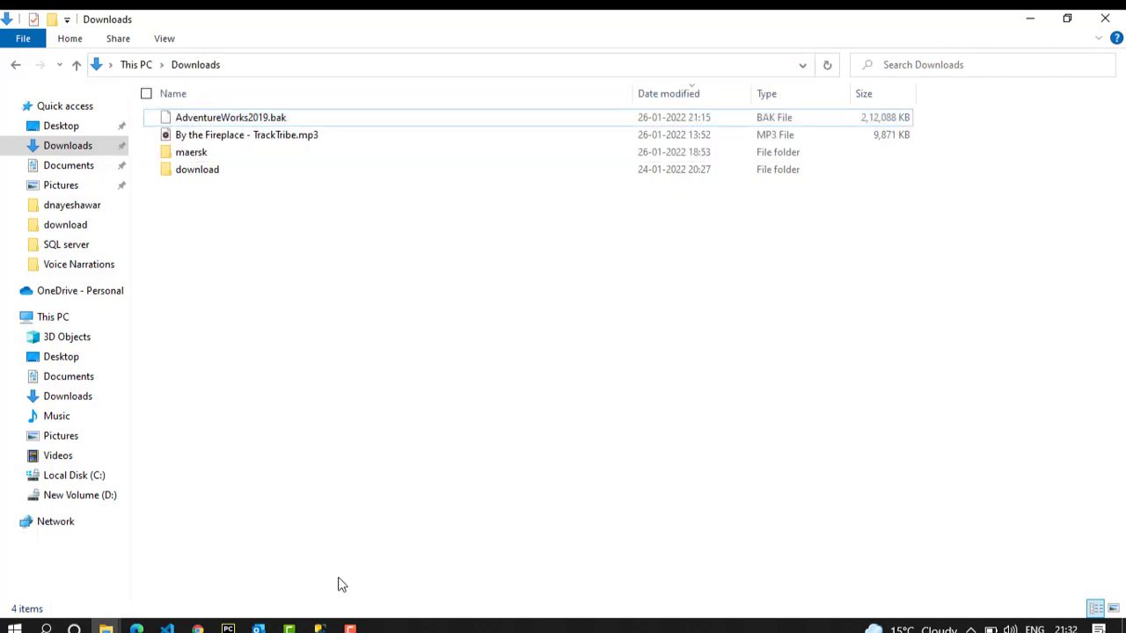
- Switch back to Locate Backup File, enter the full path of AdventureWorks2019.bak as the file name and confirm it as the restore device
mouse_move(320, 626)
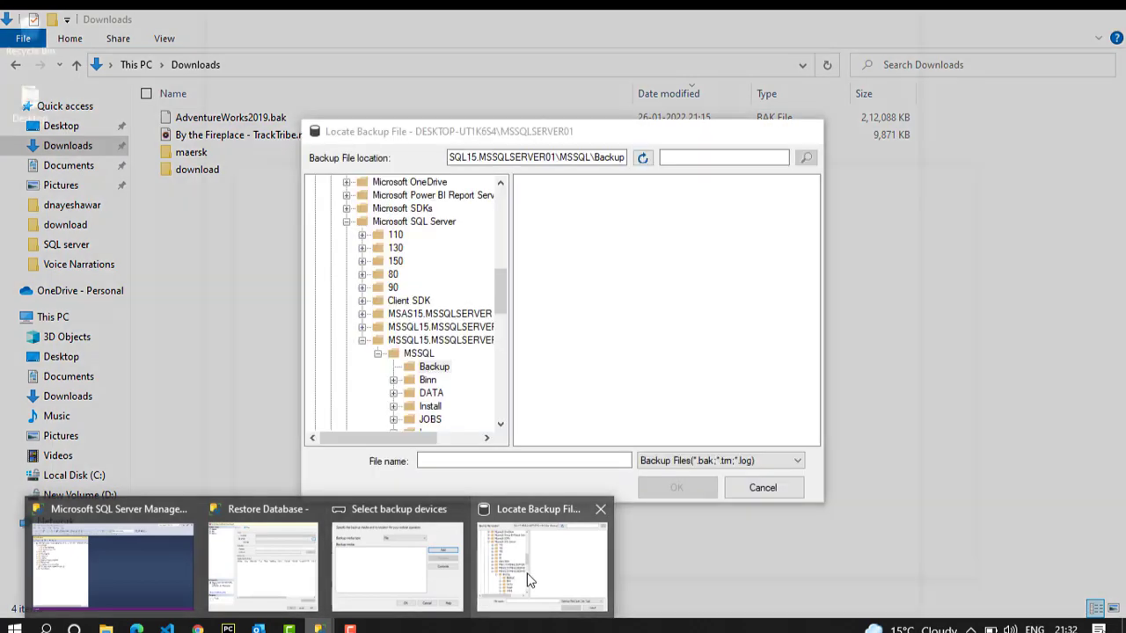
click(530, 581)
click(456, 461)
key(ctrl+v)
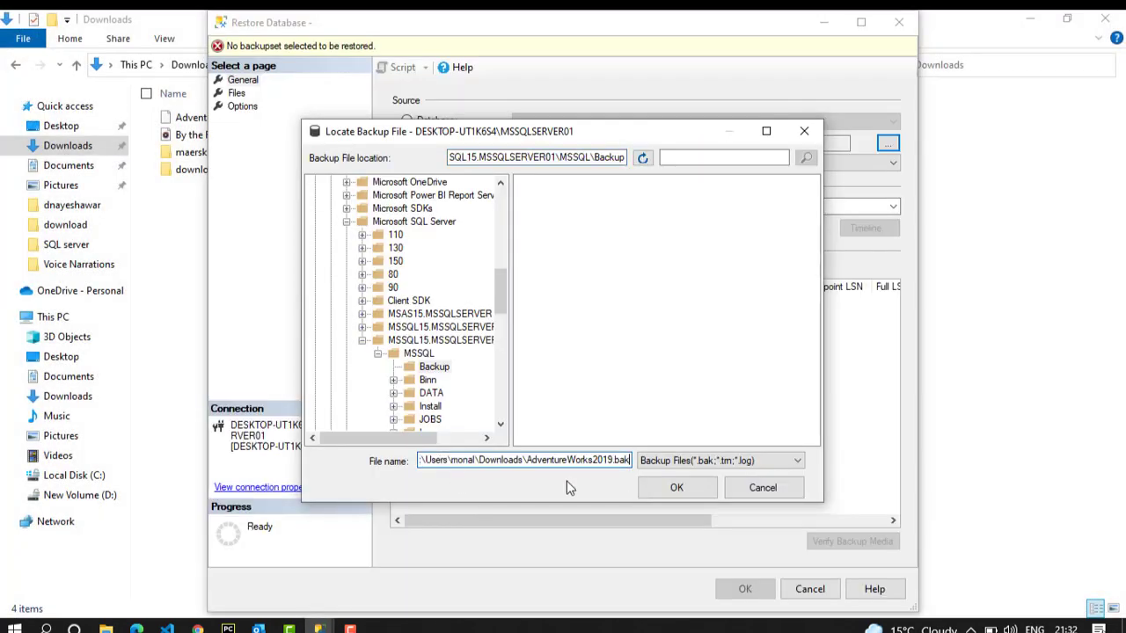
click(645, 492)
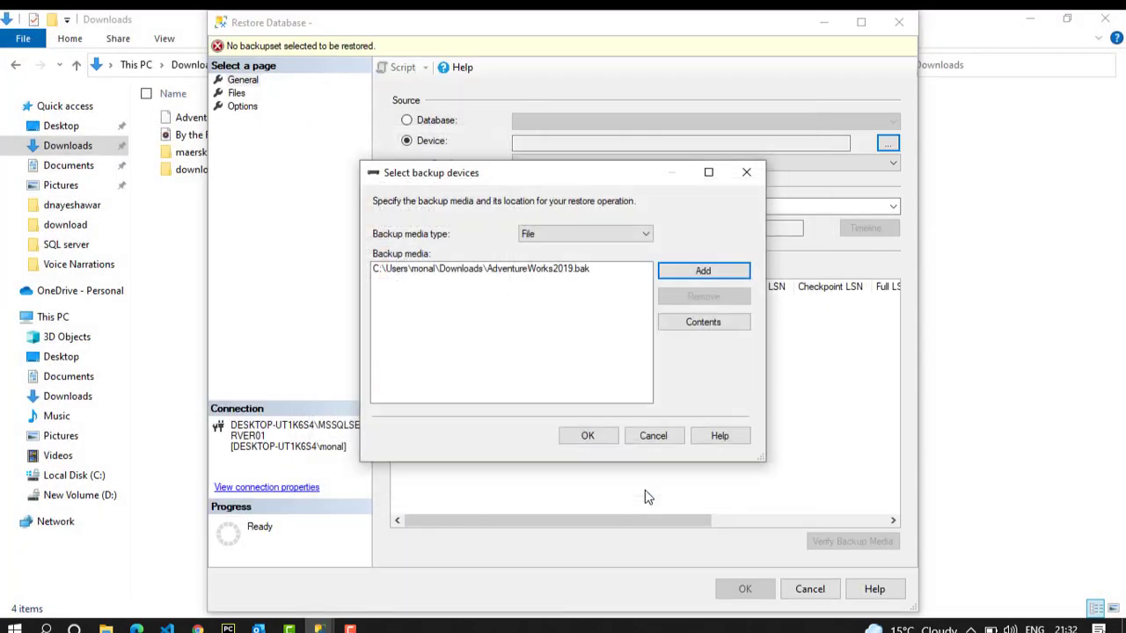
click(588, 436)
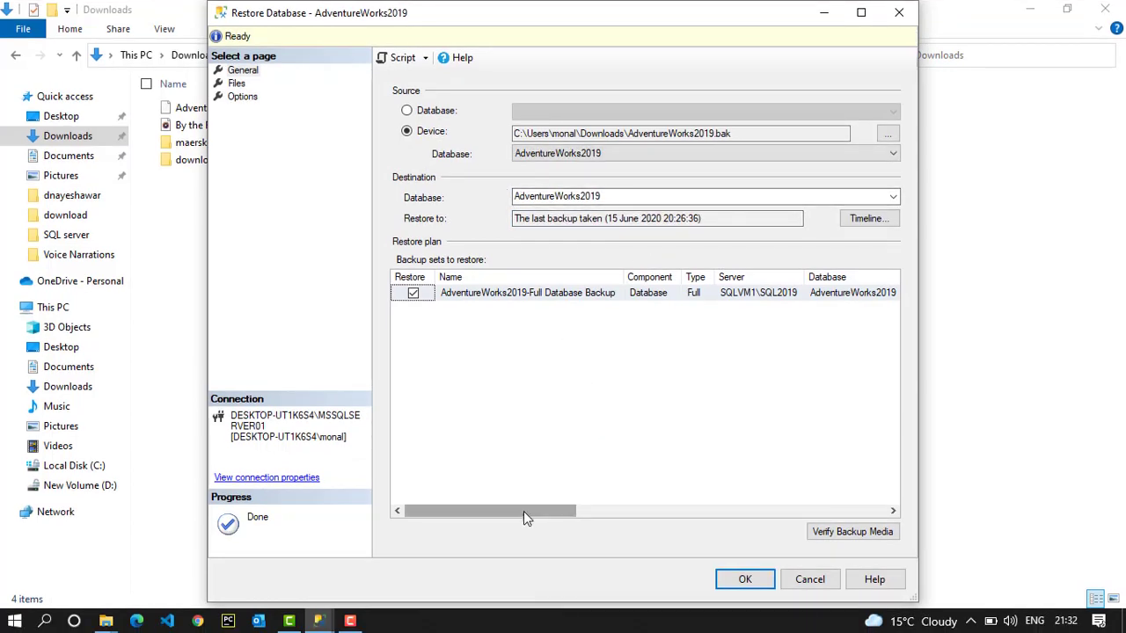
- Look through the details of the AdventureWorks2019 backup set and verify the backup media
drag(524, 511, 655, 506)
click(834, 532)
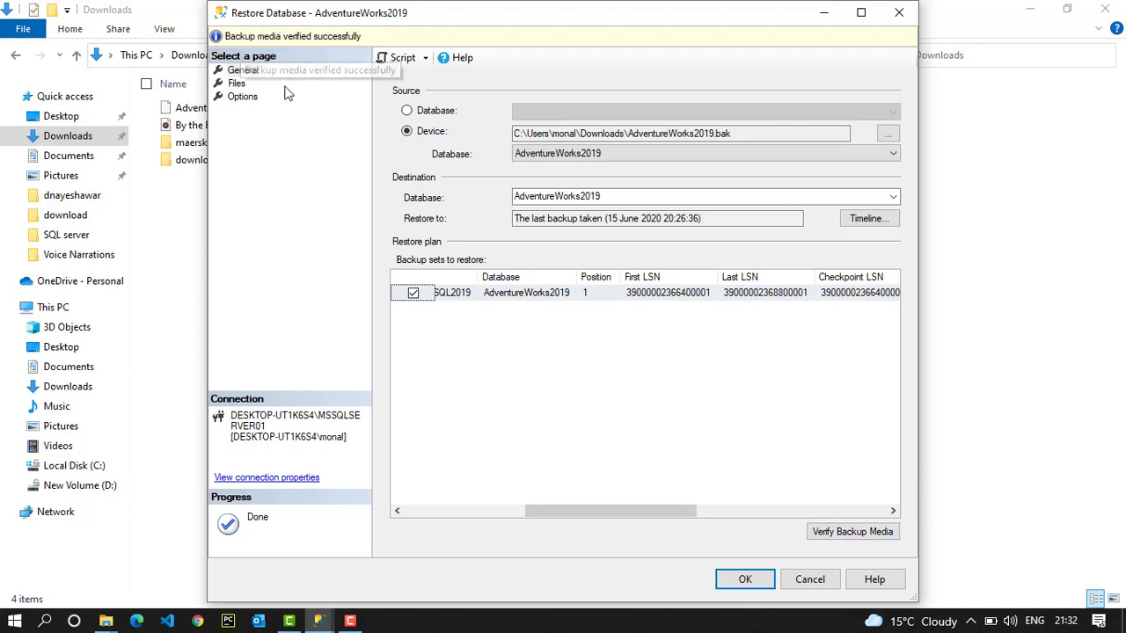
- Examine the restore's file settings full screen, including the relocation option, the logical file names, file types and Restore As paths
click(236, 82)
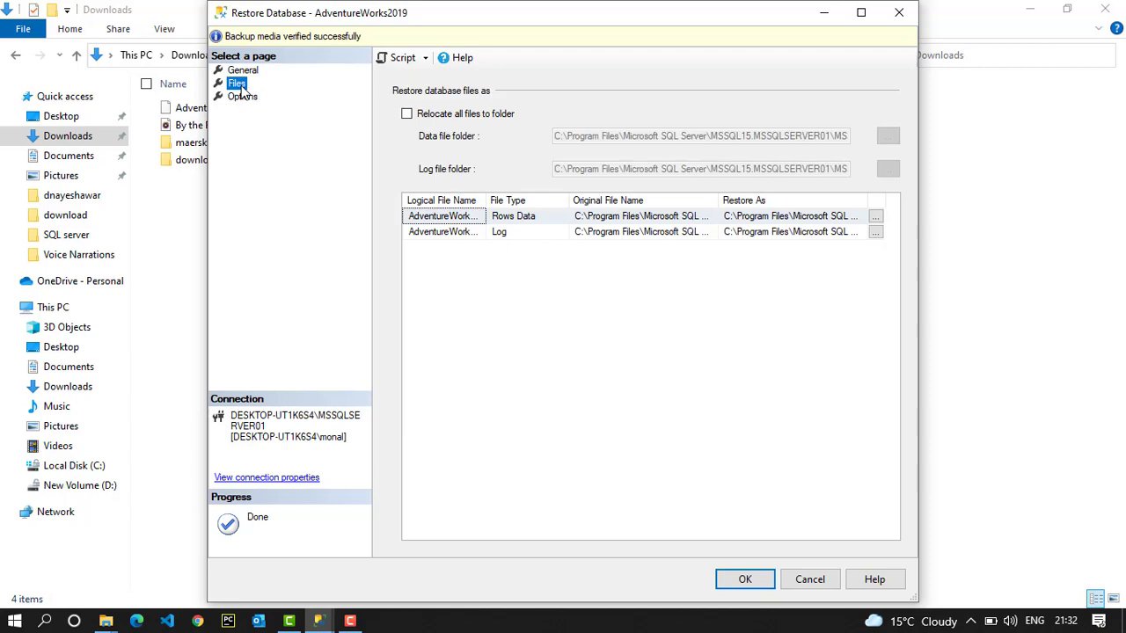
click(862, 13)
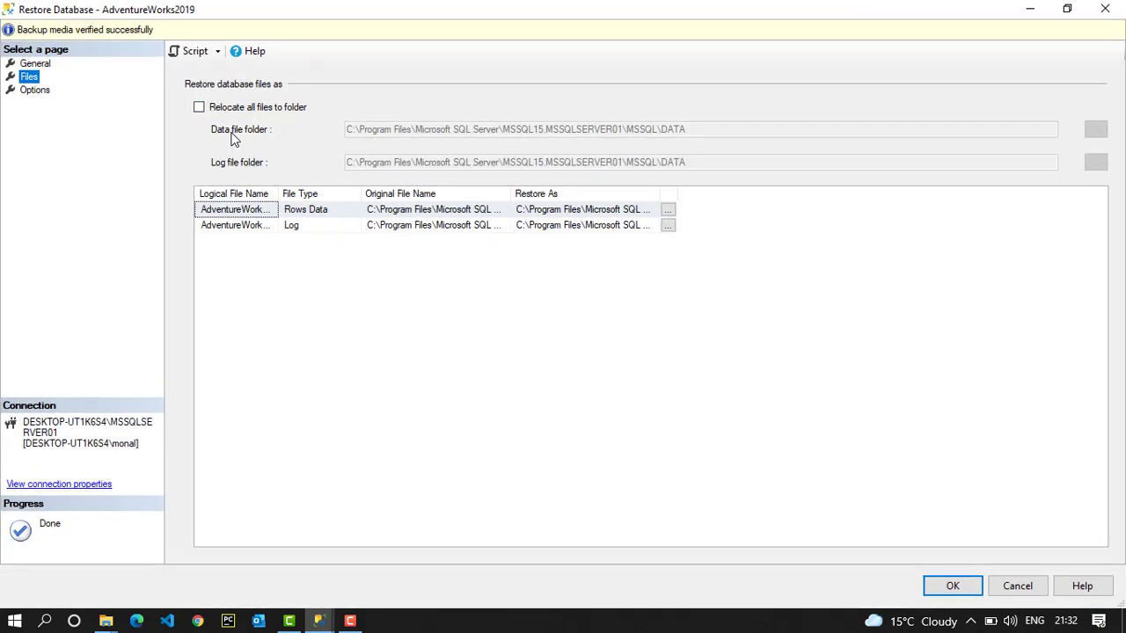
click(200, 108)
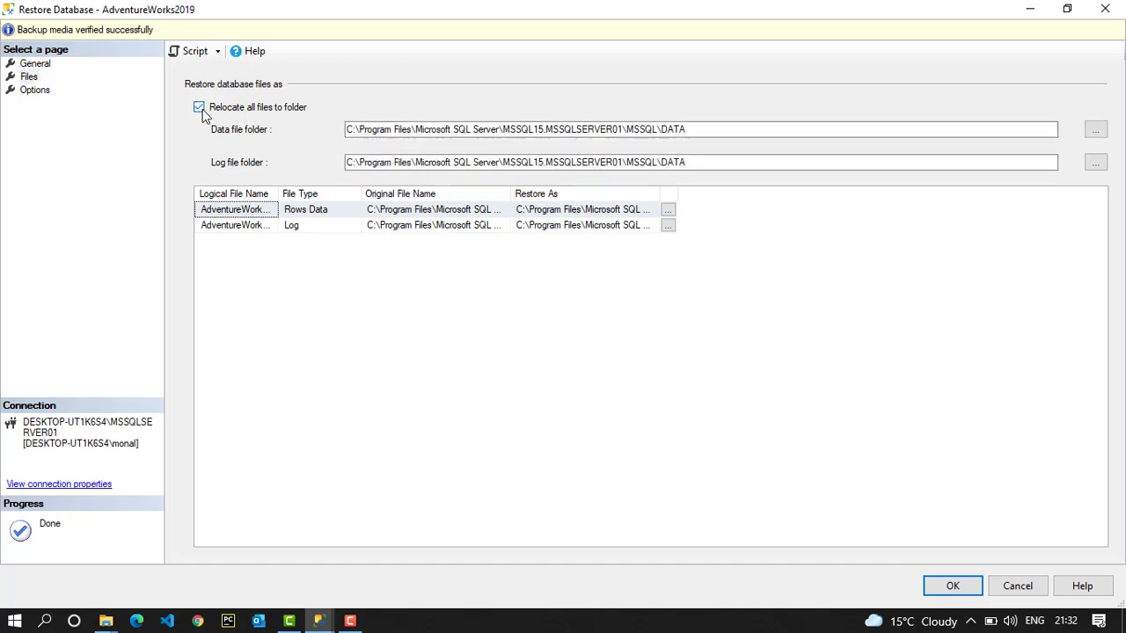
click(199, 108)
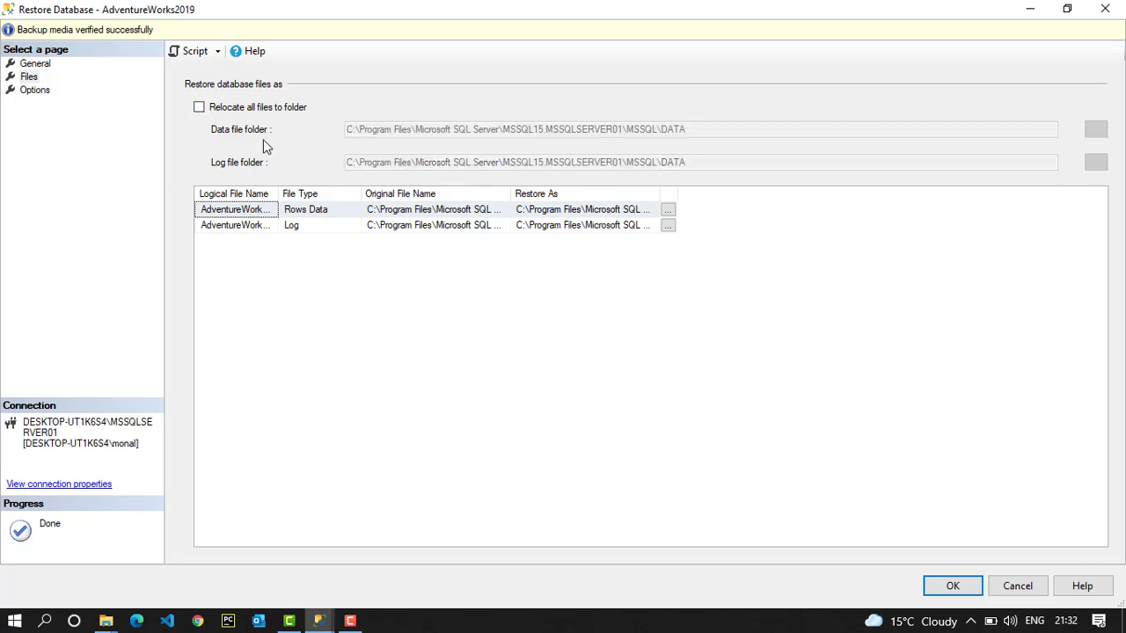
drag(278, 188, 384, 188)
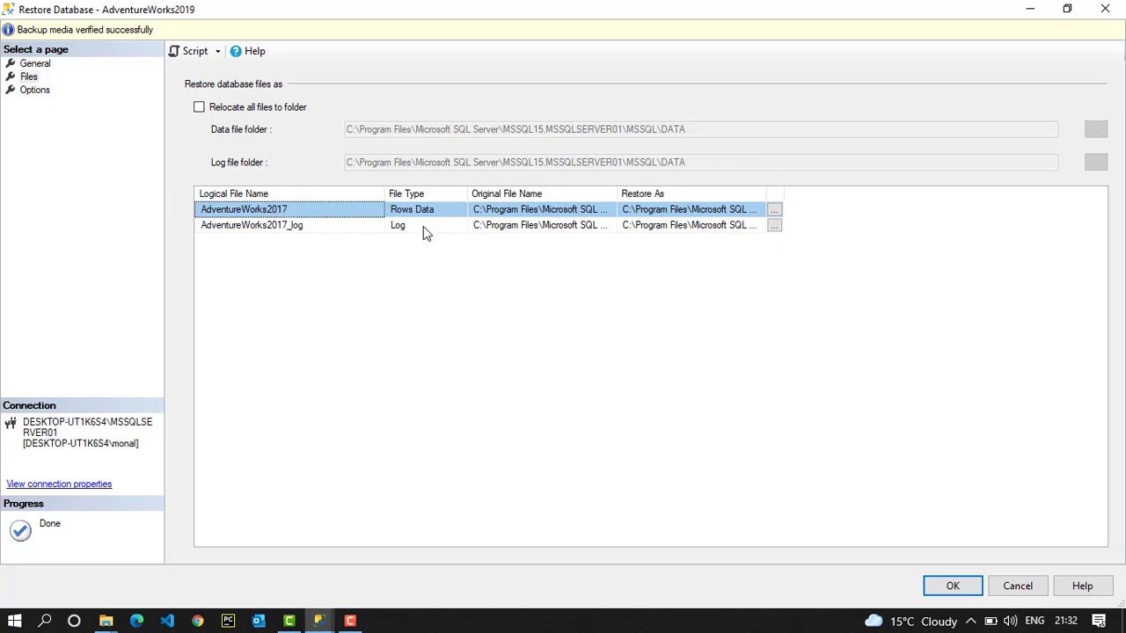
drag(469, 189, 482, 188)
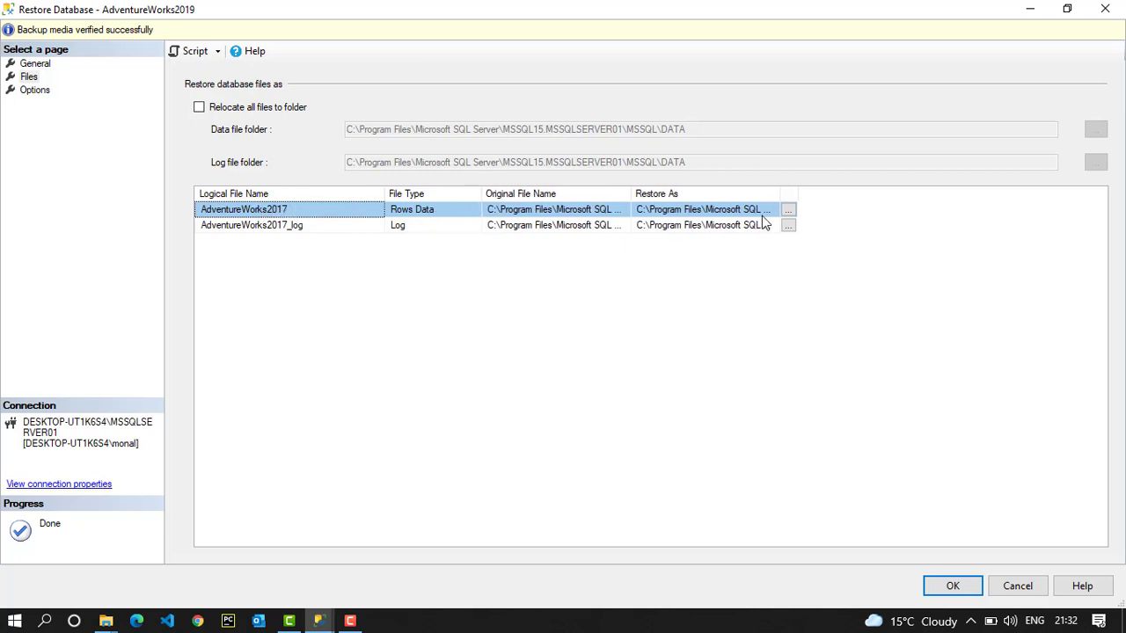
drag(783, 190, 1096, 190)
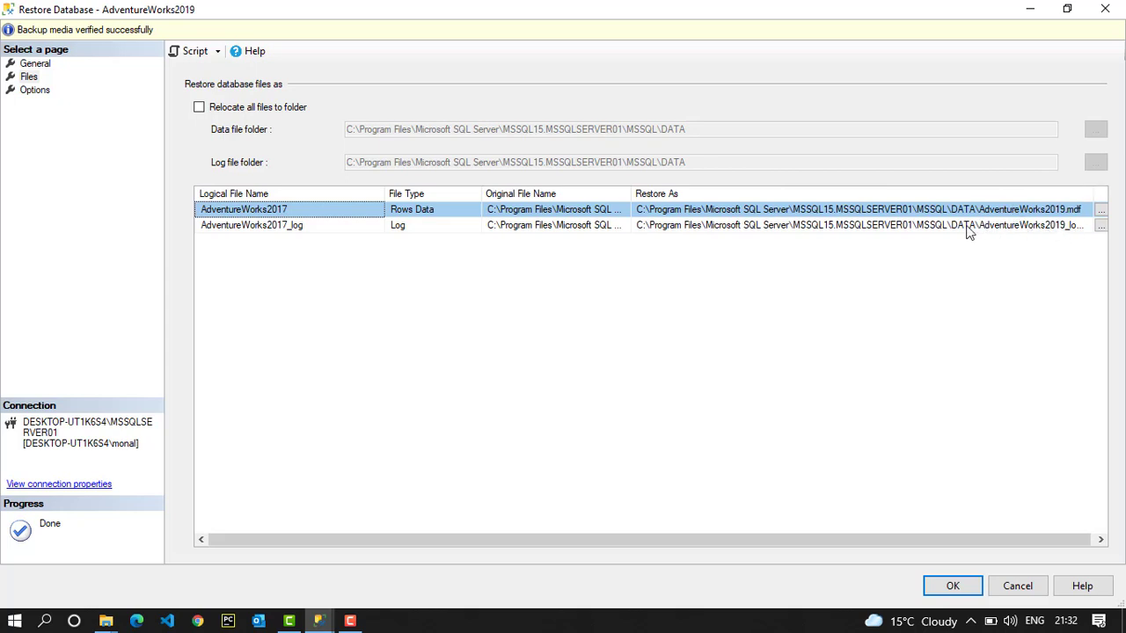
- Review the restore options, leave overwriting the existing database off and choose RESTORE WITH RECOVERY as the recovery state
click(42, 94)
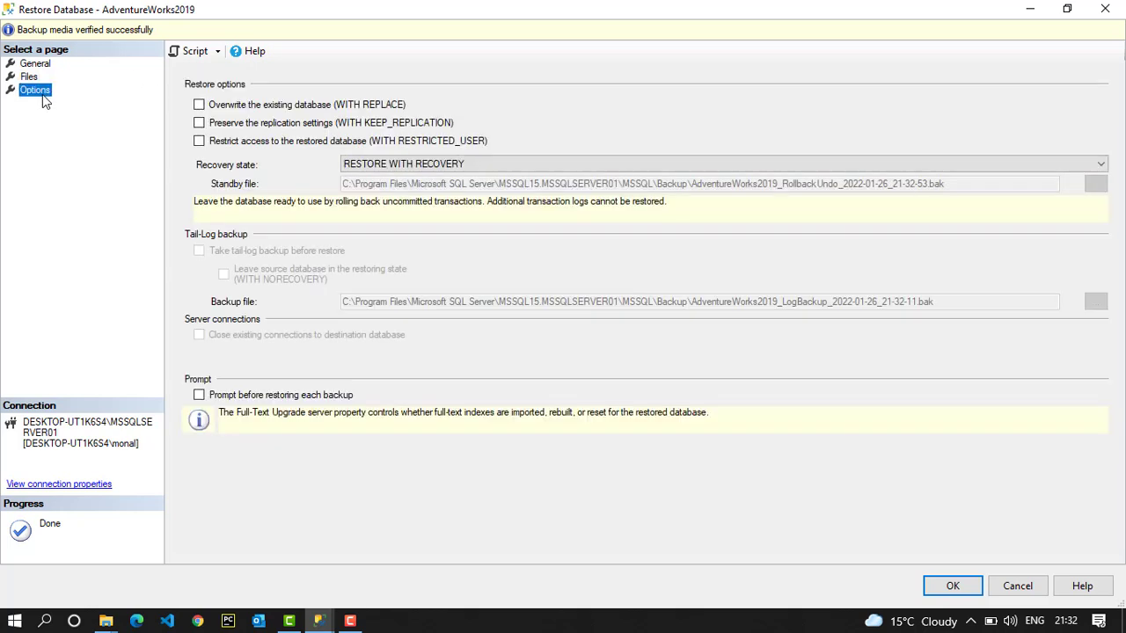
click(247, 110)
click(230, 106)
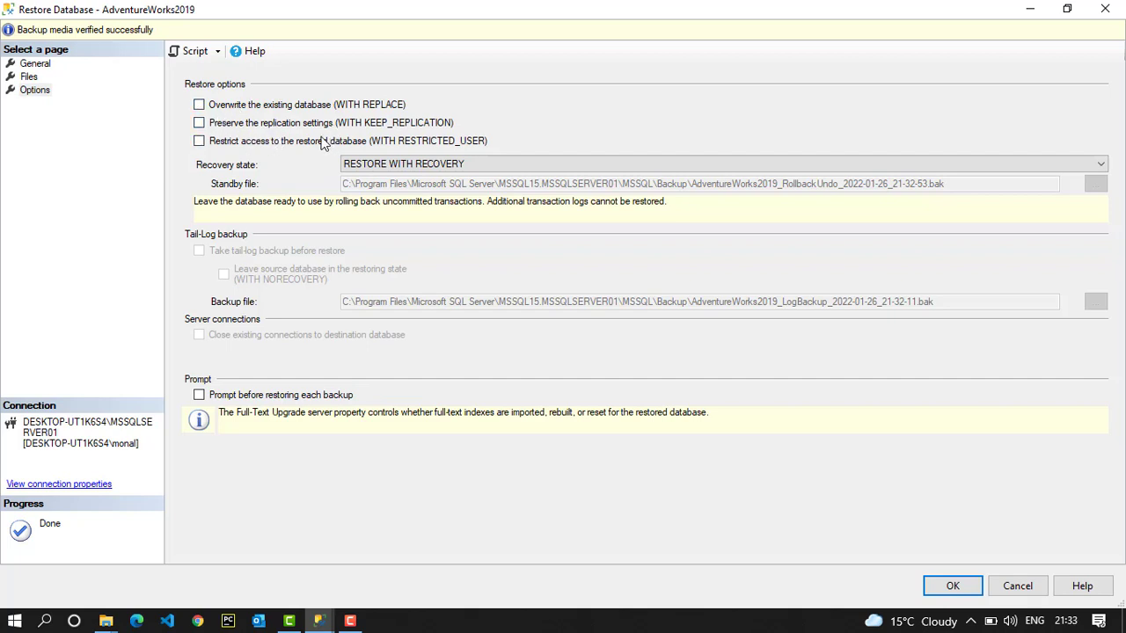
click(375, 171)
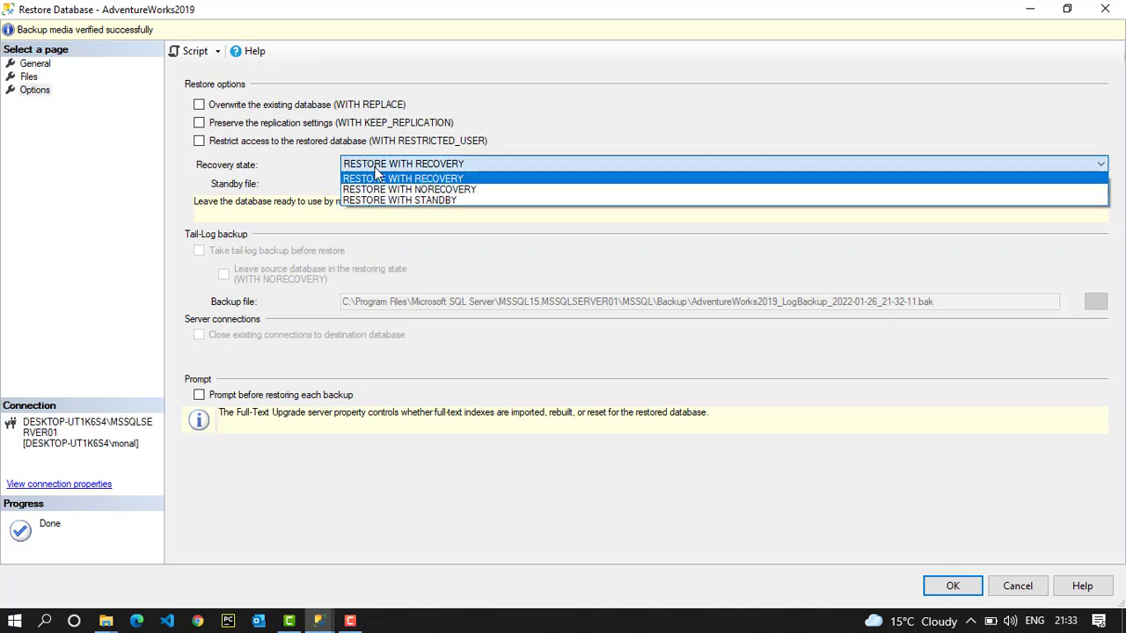
click(379, 180)
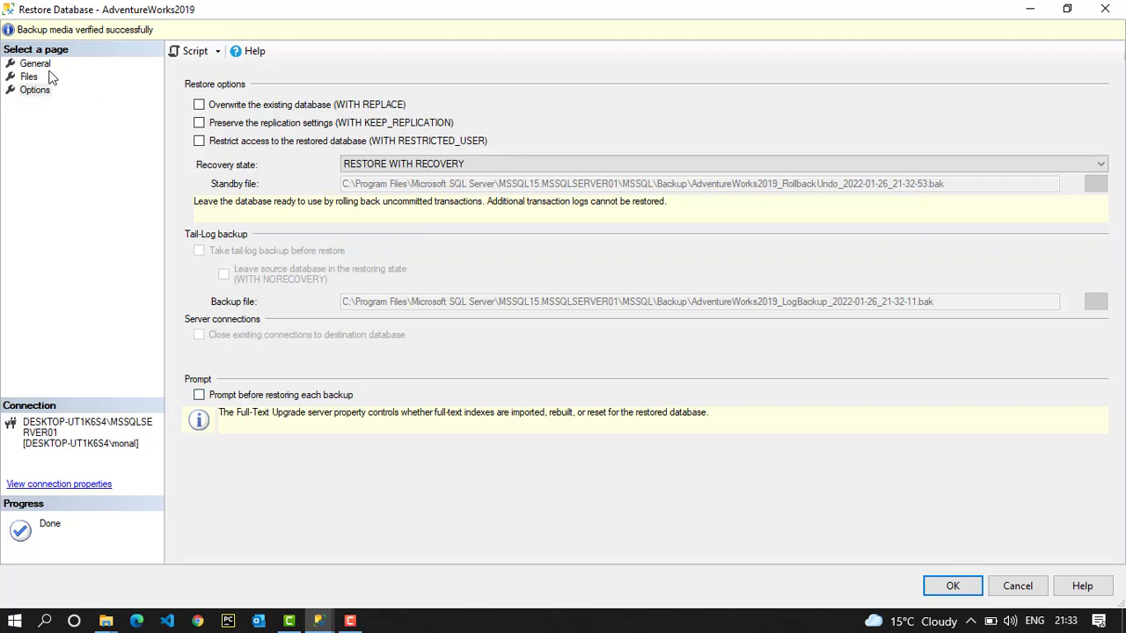
- Script the restore operation to a query, minimize the Restore Database dialog and bring up the Management Studio window with the script
click(196, 53)
click(1028, 11)
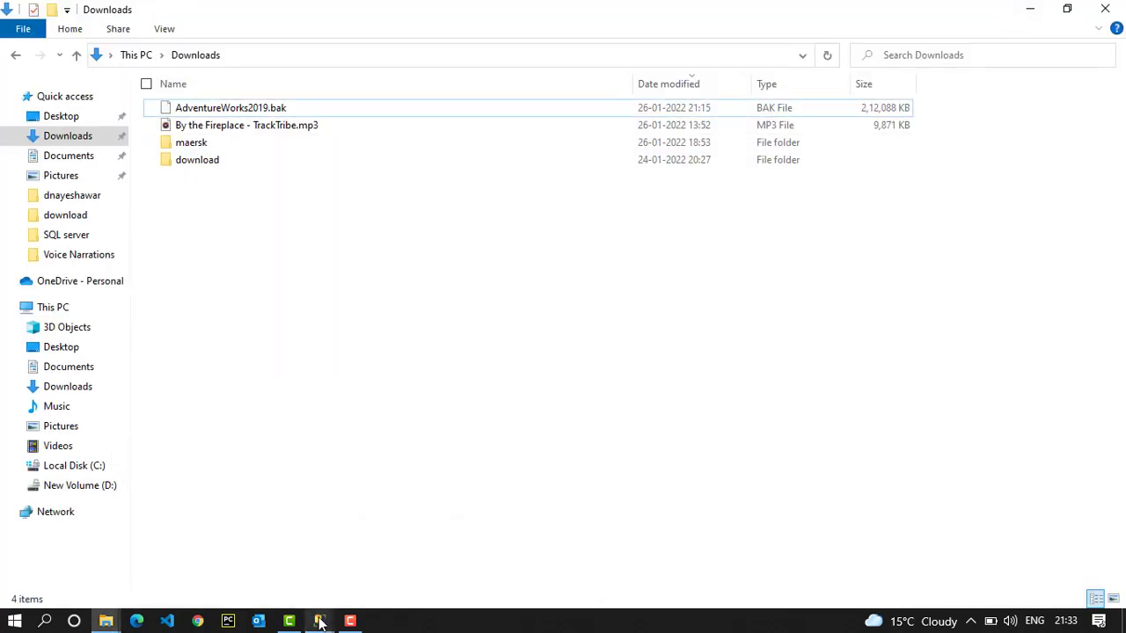
mouse_move(319, 621)
click(251, 541)
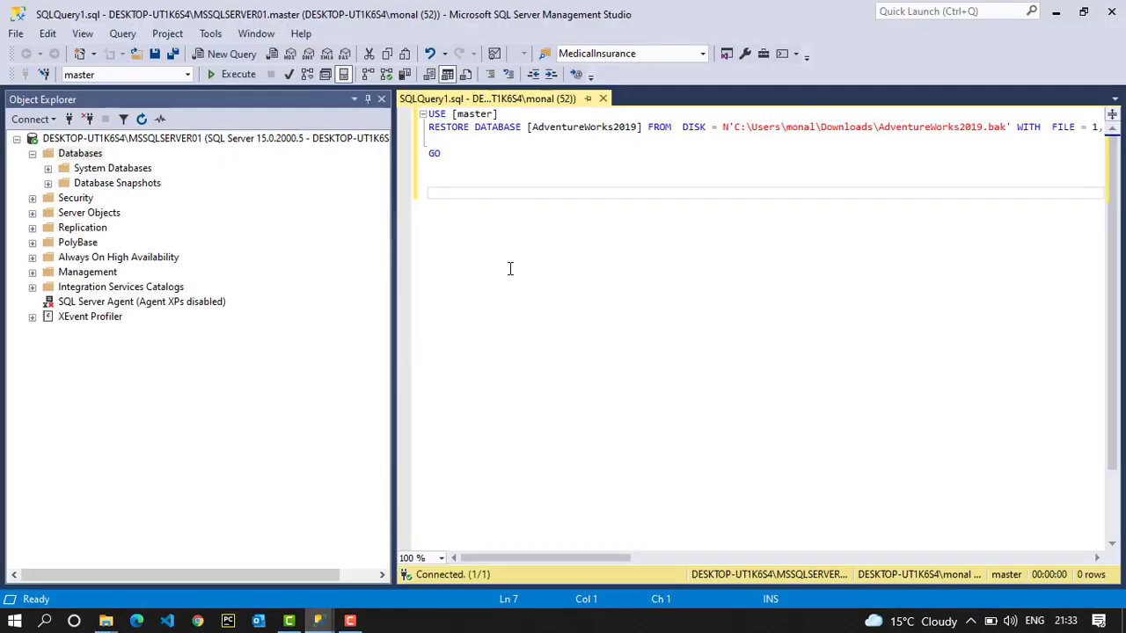
- Break the generated RESTORE DATABASE statement into separate lines before FROM, WITH, both TO clauses and the comma preceding the second MOVE
click(646, 127)
key(Return)
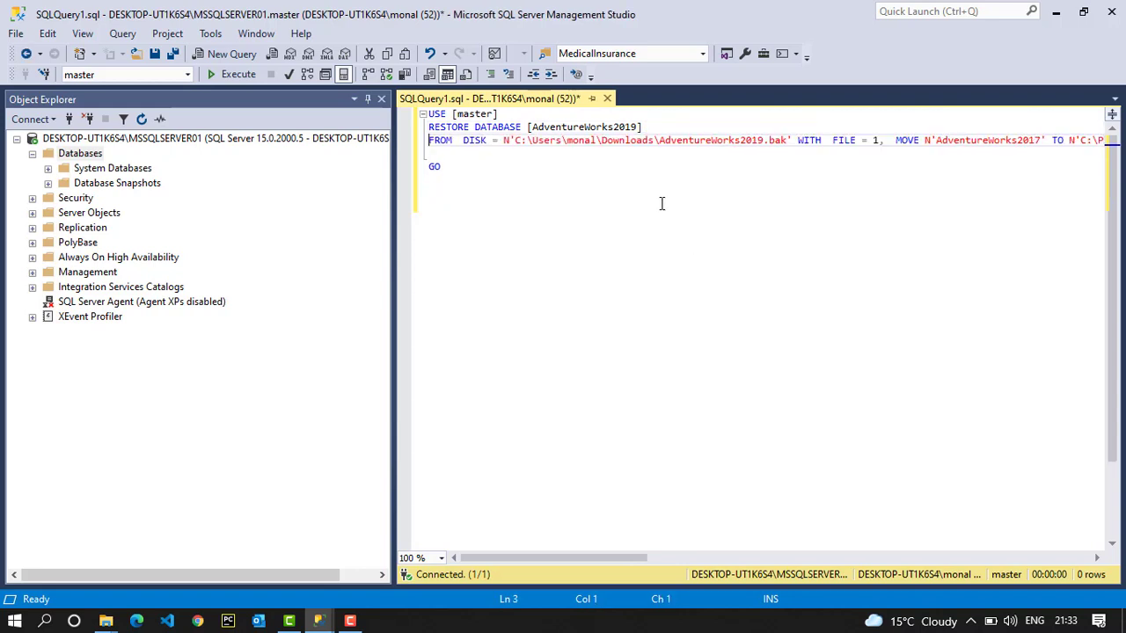
click(795, 140)
key(Return)
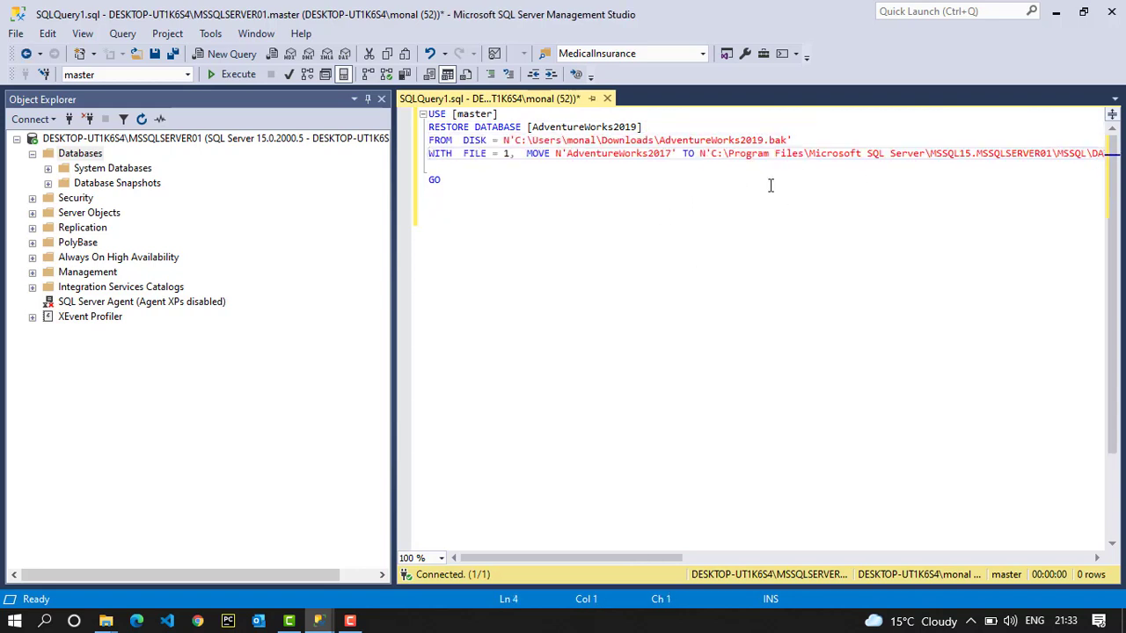
click(685, 154)
key(Return)
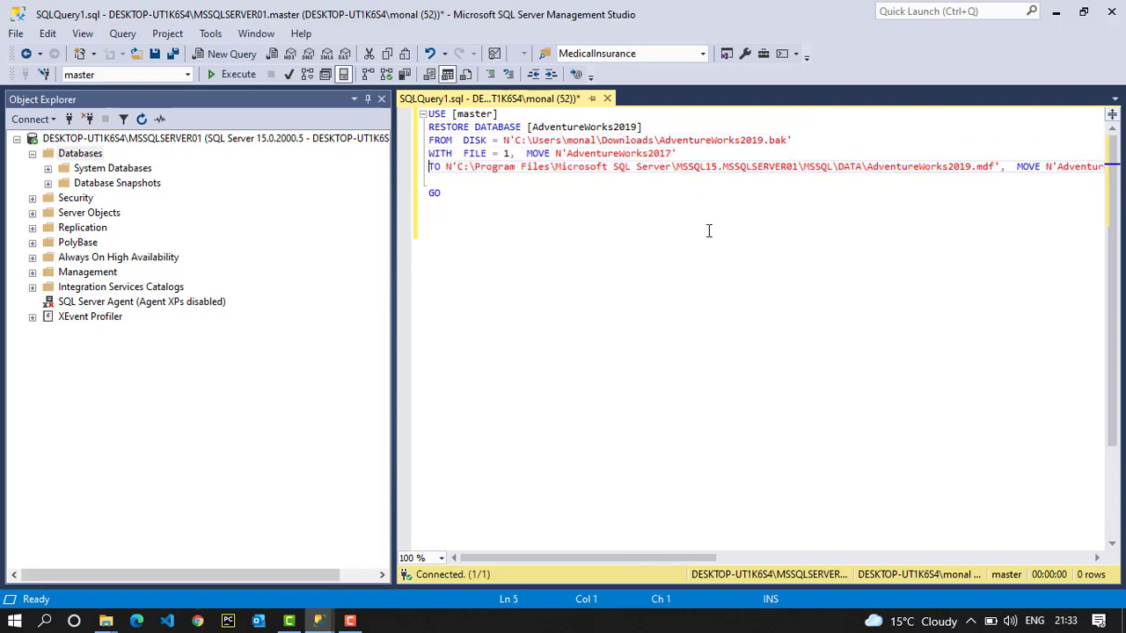
click(999, 171)
key(Return)
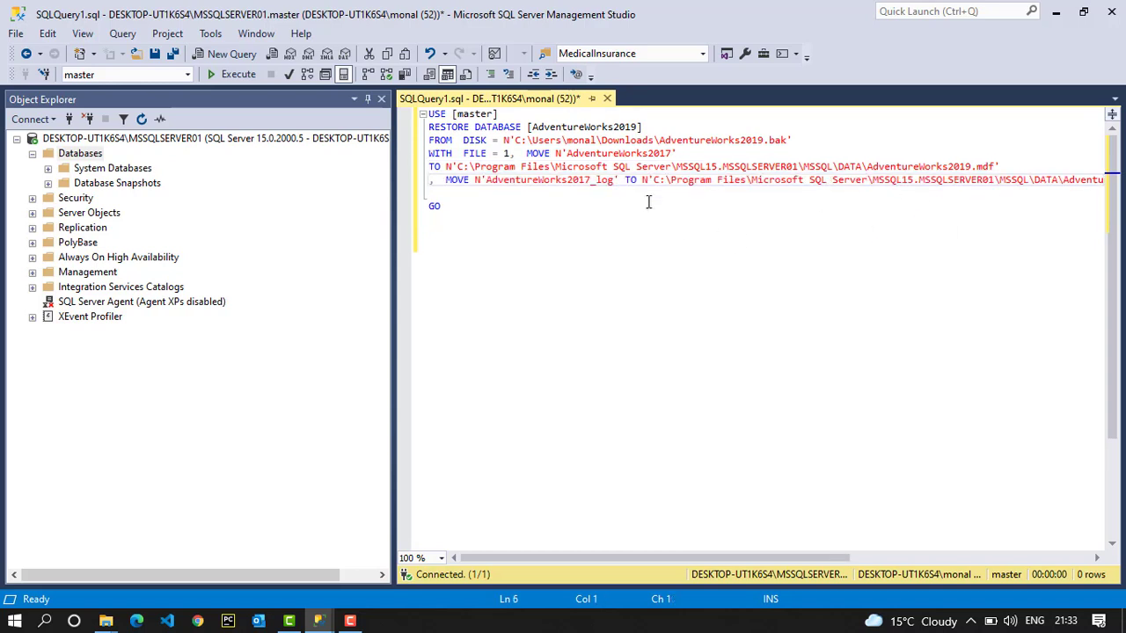
click(628, 180)
key(Return)
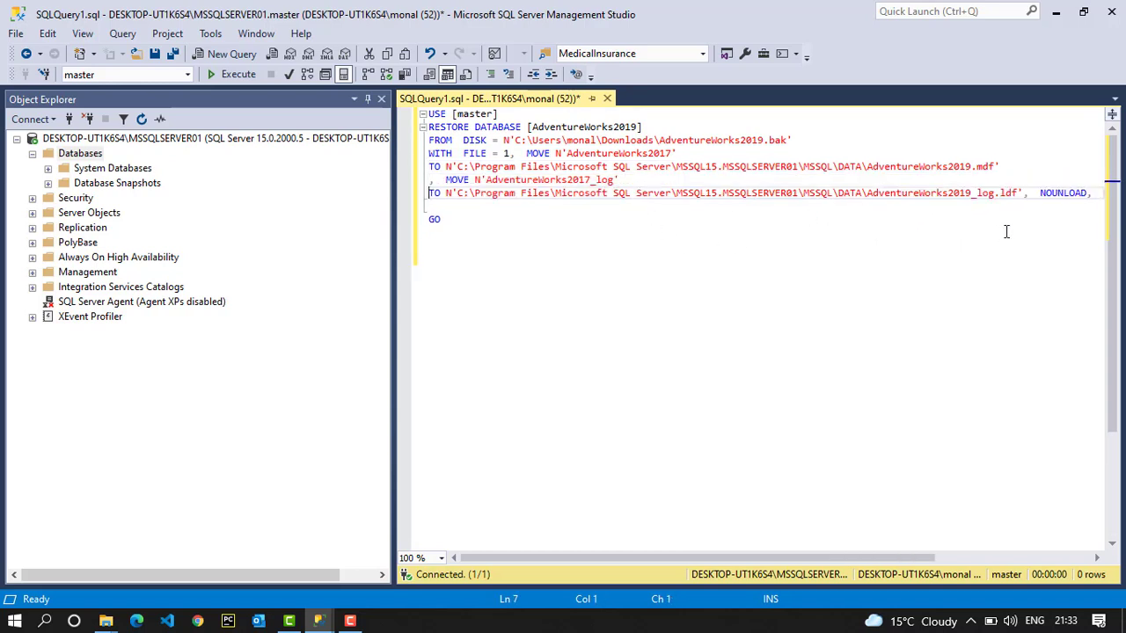
- Put NOUNLOAD, STATS = 5 on its own line at the end of the RESTORE DATABASE statement
click(1028, 194)
key(Return)
- Run the AdventureWorks2019 restore from the Restore Database dialog and close the generated script query without saving it
click(370, 563)
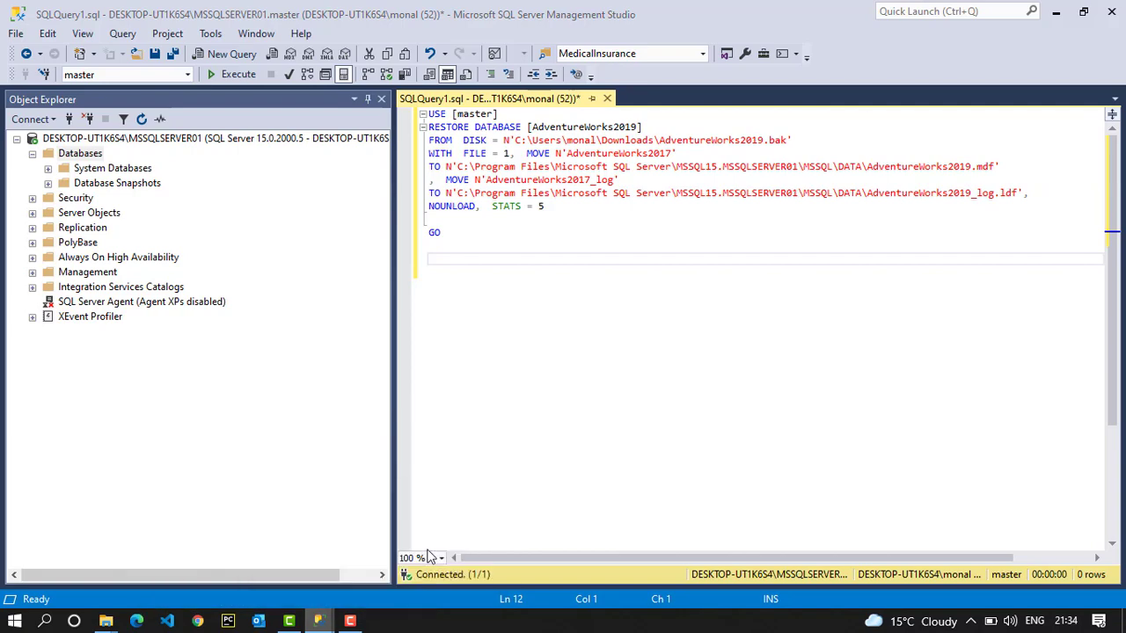
click(953, 586)
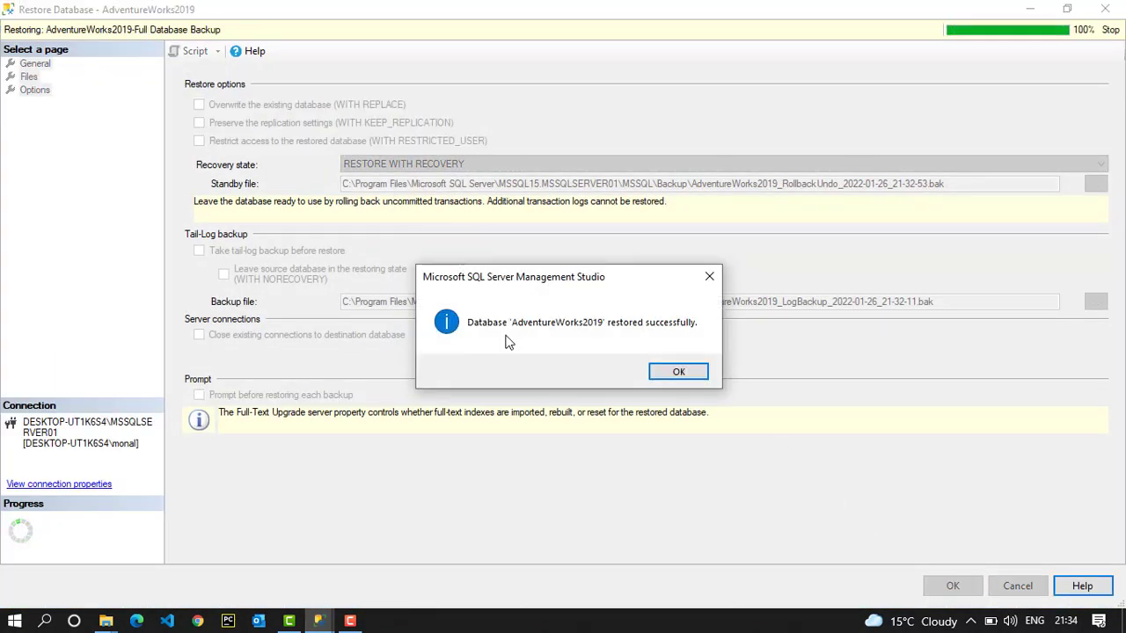
click(681, 370)
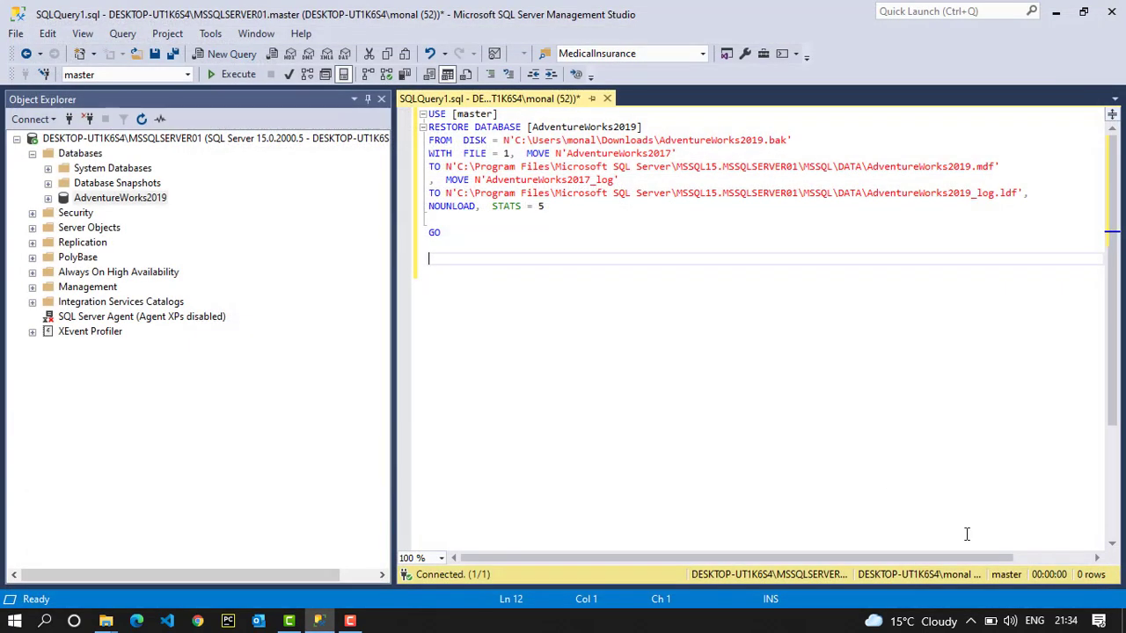
click(607, 99)
click(623, 411)
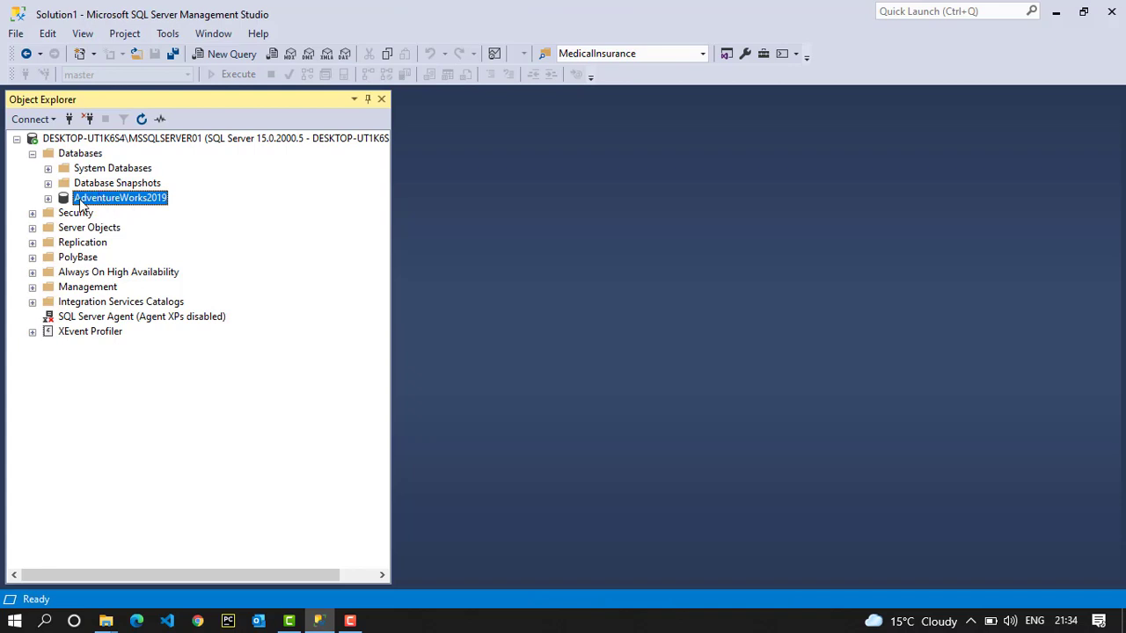
- Collapse and re-expand the server's Databases folder and check for the restored AdventureWorks2019 database
click(34, 154)
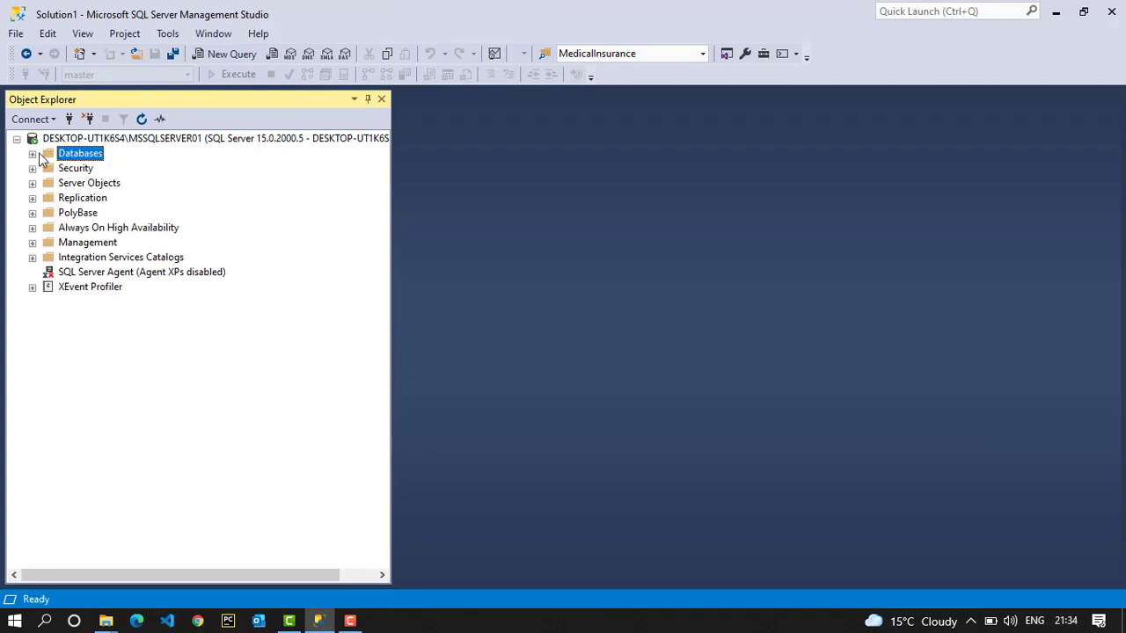
click(54, 141)
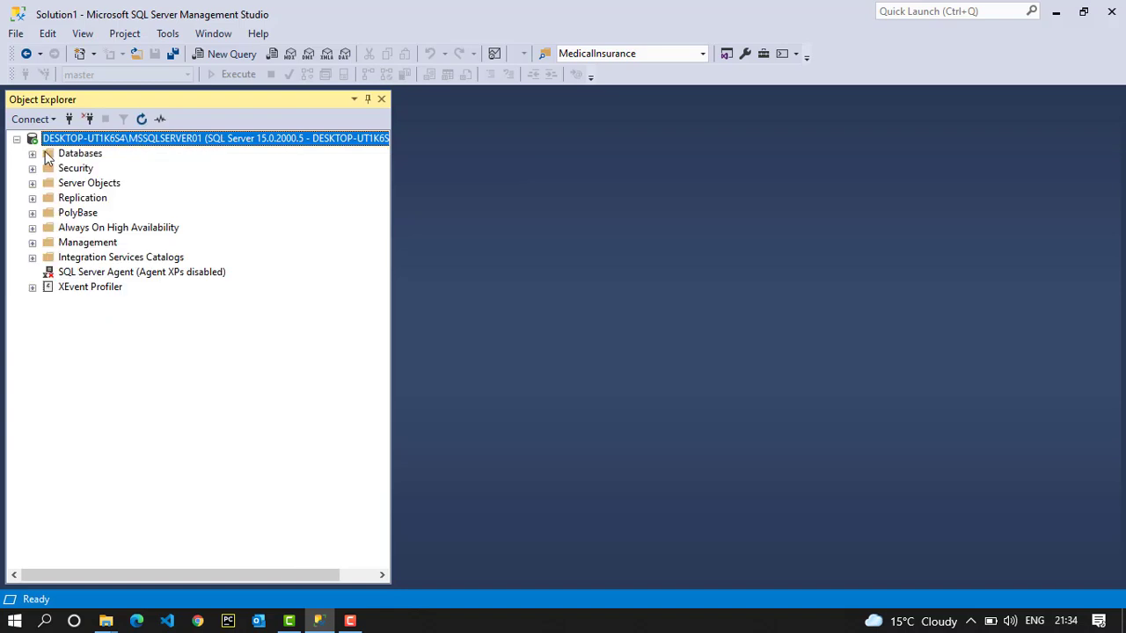
click(32, 155)
click(101, 201)
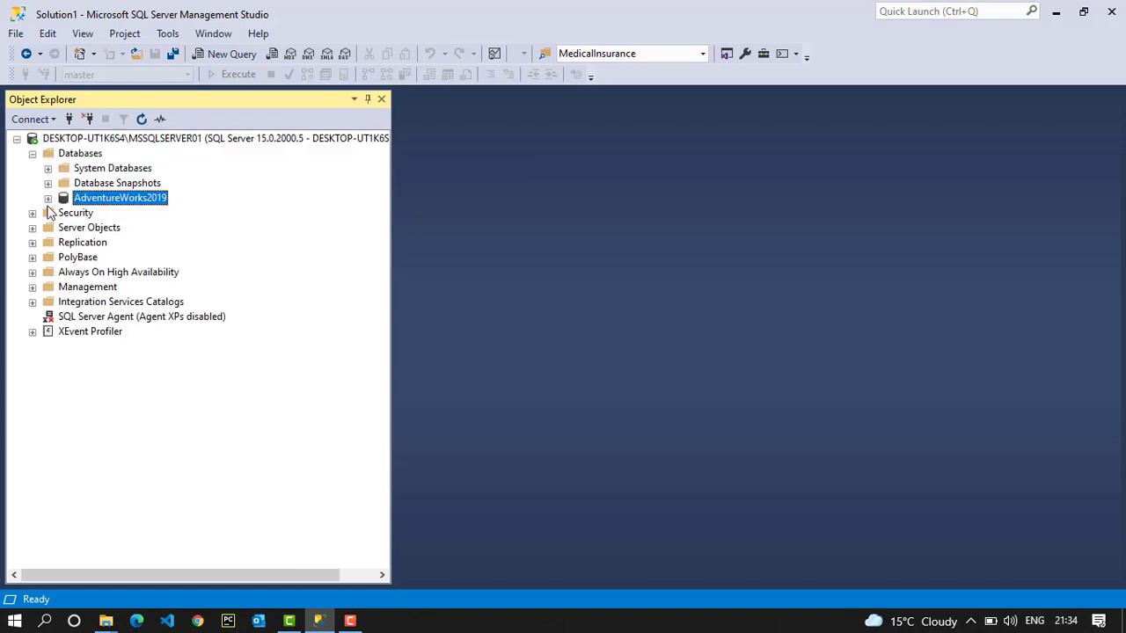
- Expand the Tables folder of AdventureWorks2019 and look through the restored tables
click(48, 198)
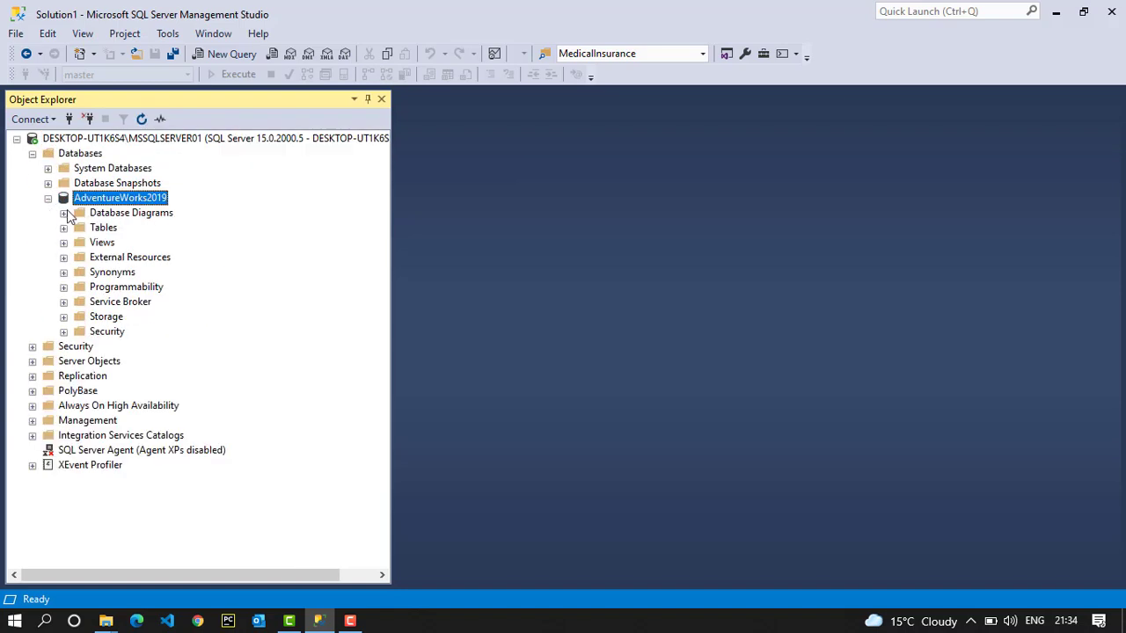
click(63, 228)
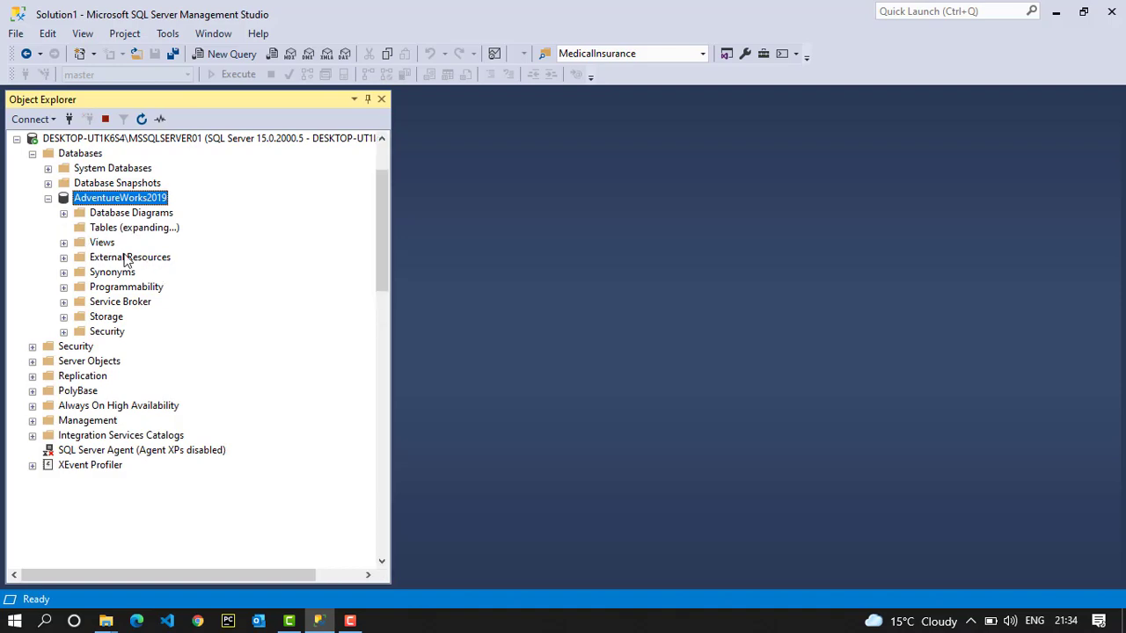
scroll(97, 217, up, 1)
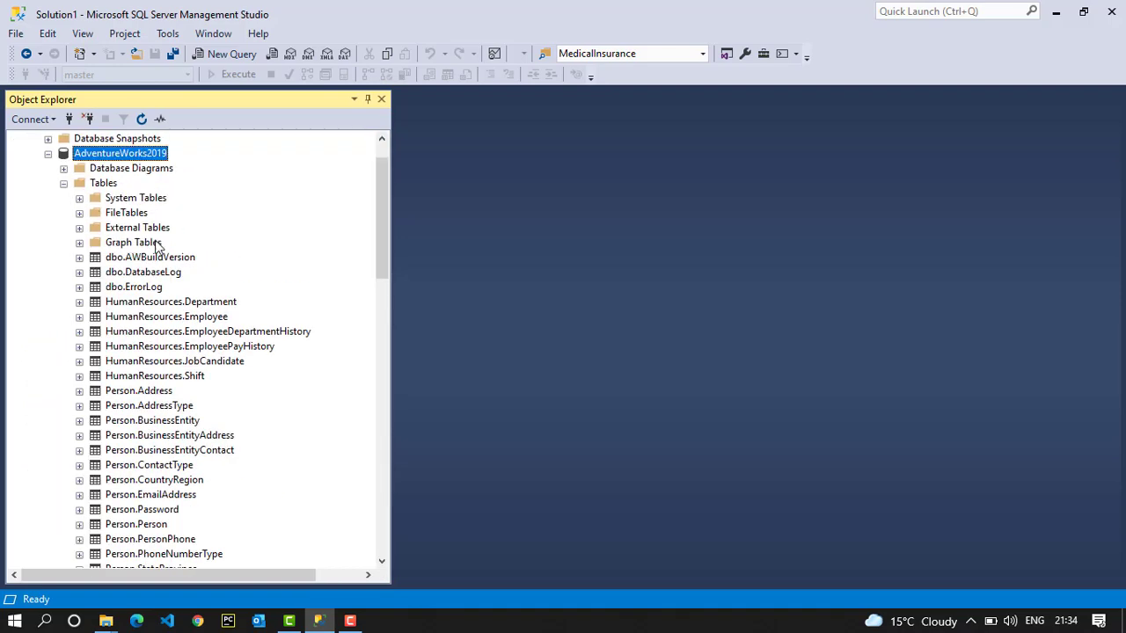
scroll(158, 246, down, 14)
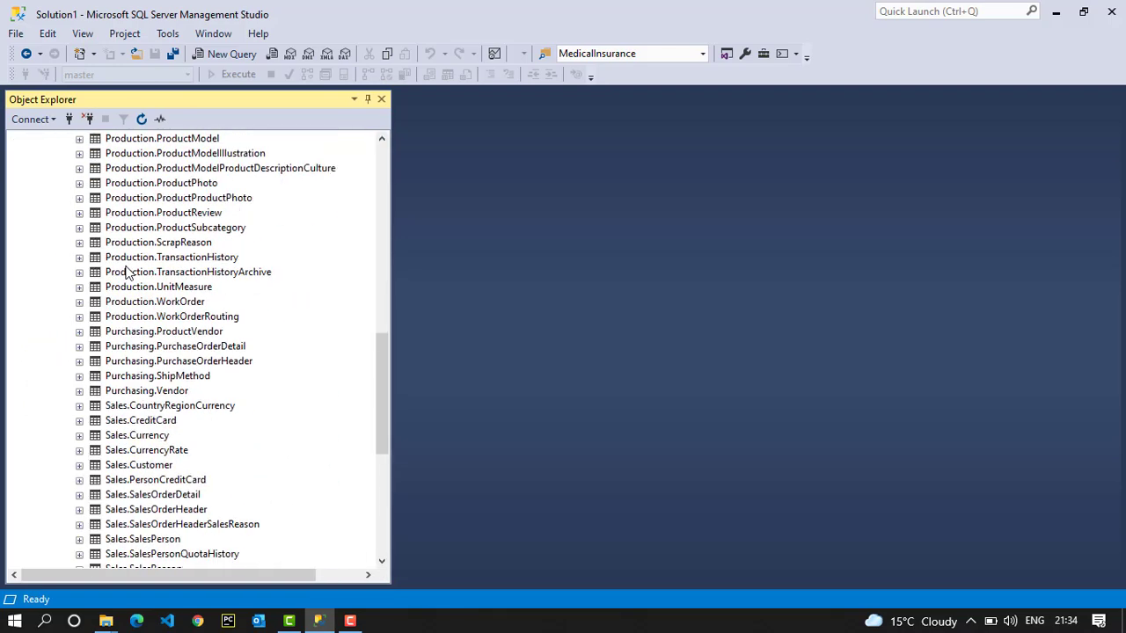
scroll(126, 272, down, 4)
scroll(126, 272, up, 12)
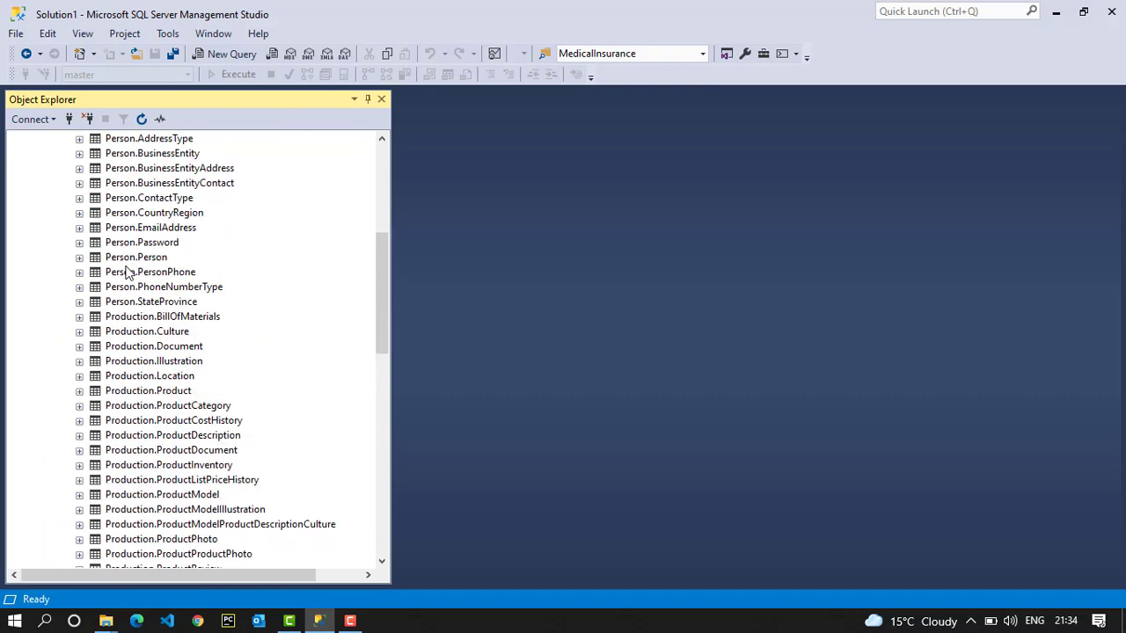
scroll(128, 275, up, 6)
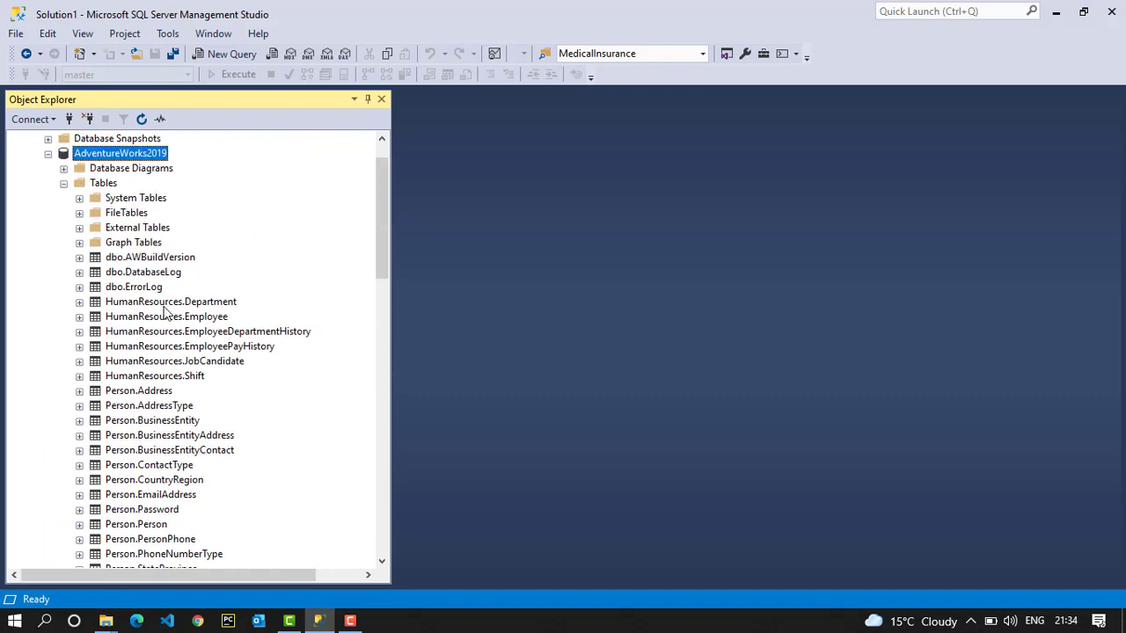
- Select the top 1000 rows of the HumanResources.Department table and enlarge the results area to show more rows
click(170, 304)
right_click(170, 305)
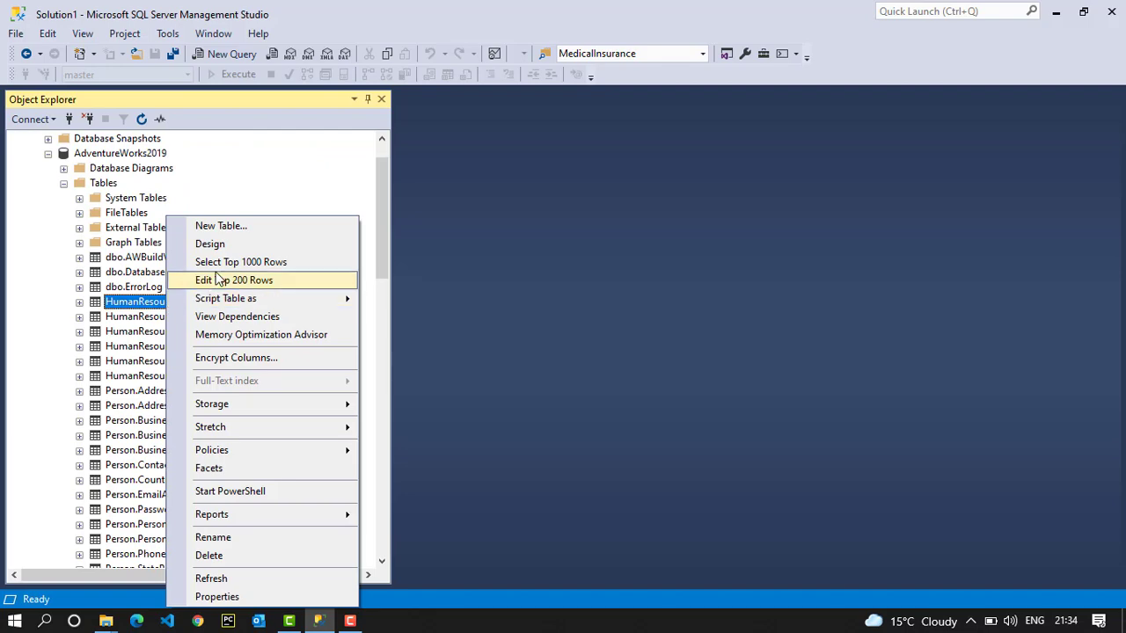
click(209, 266)
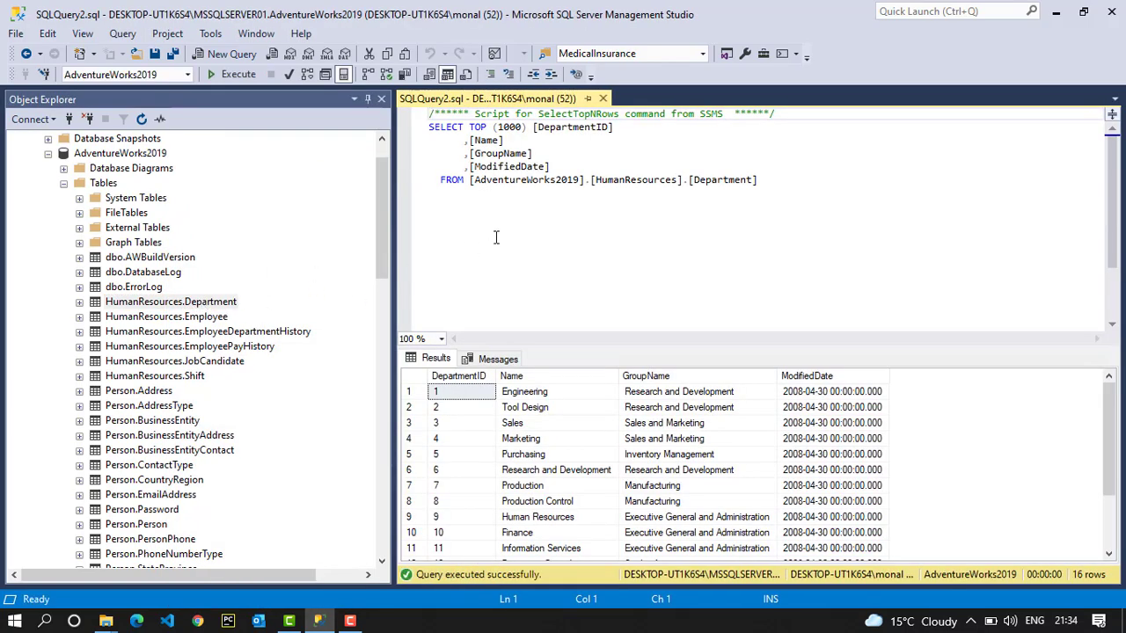
click(503, 227)
drag(607, 343, 598, 243)
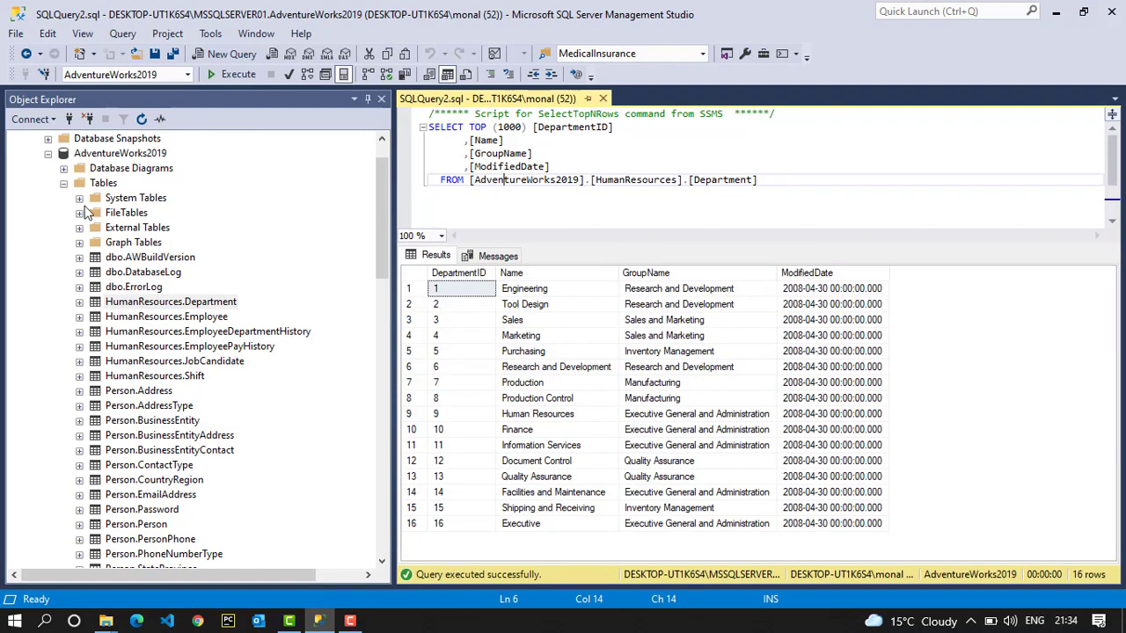
- Collapse the Tables folder of AdventureWorks2019 and select its Views folder
click(63, 183)
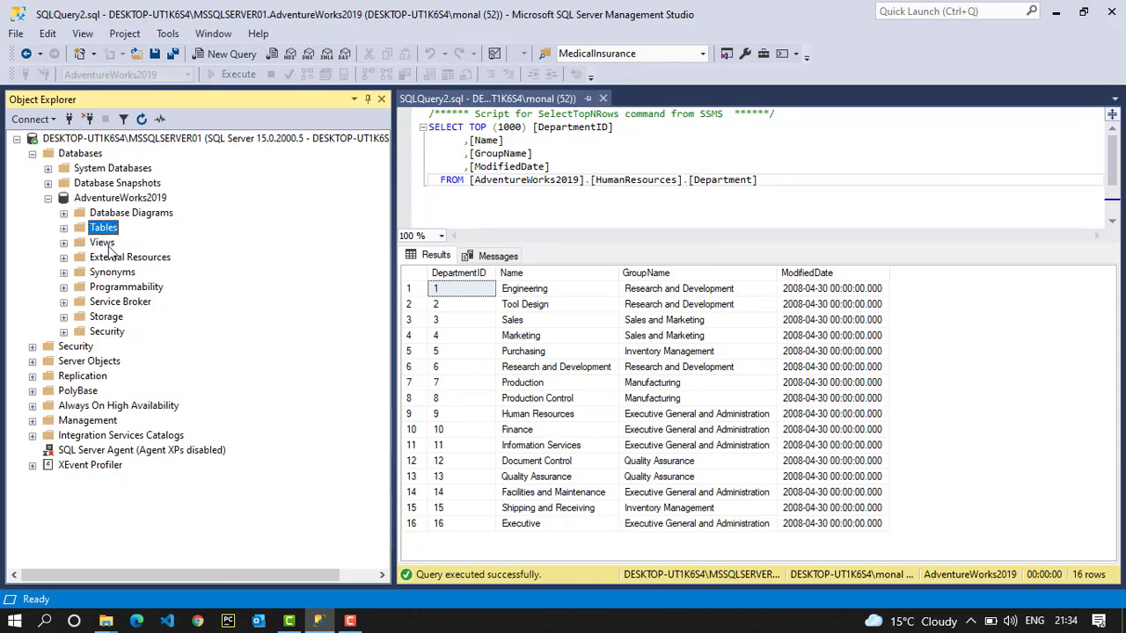
click(106, 244)
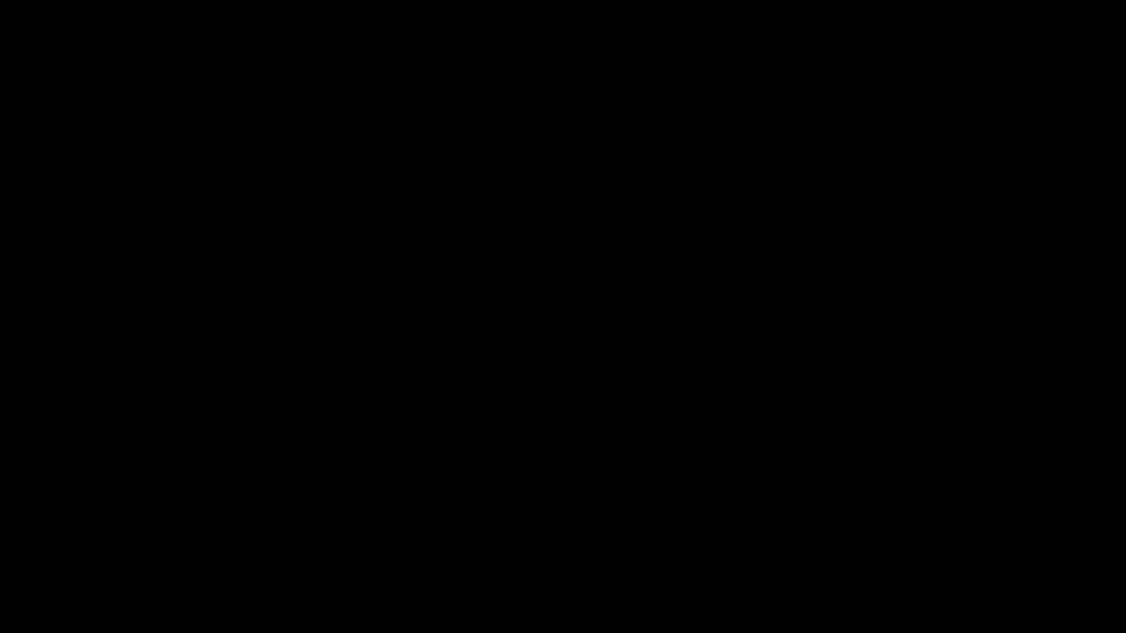